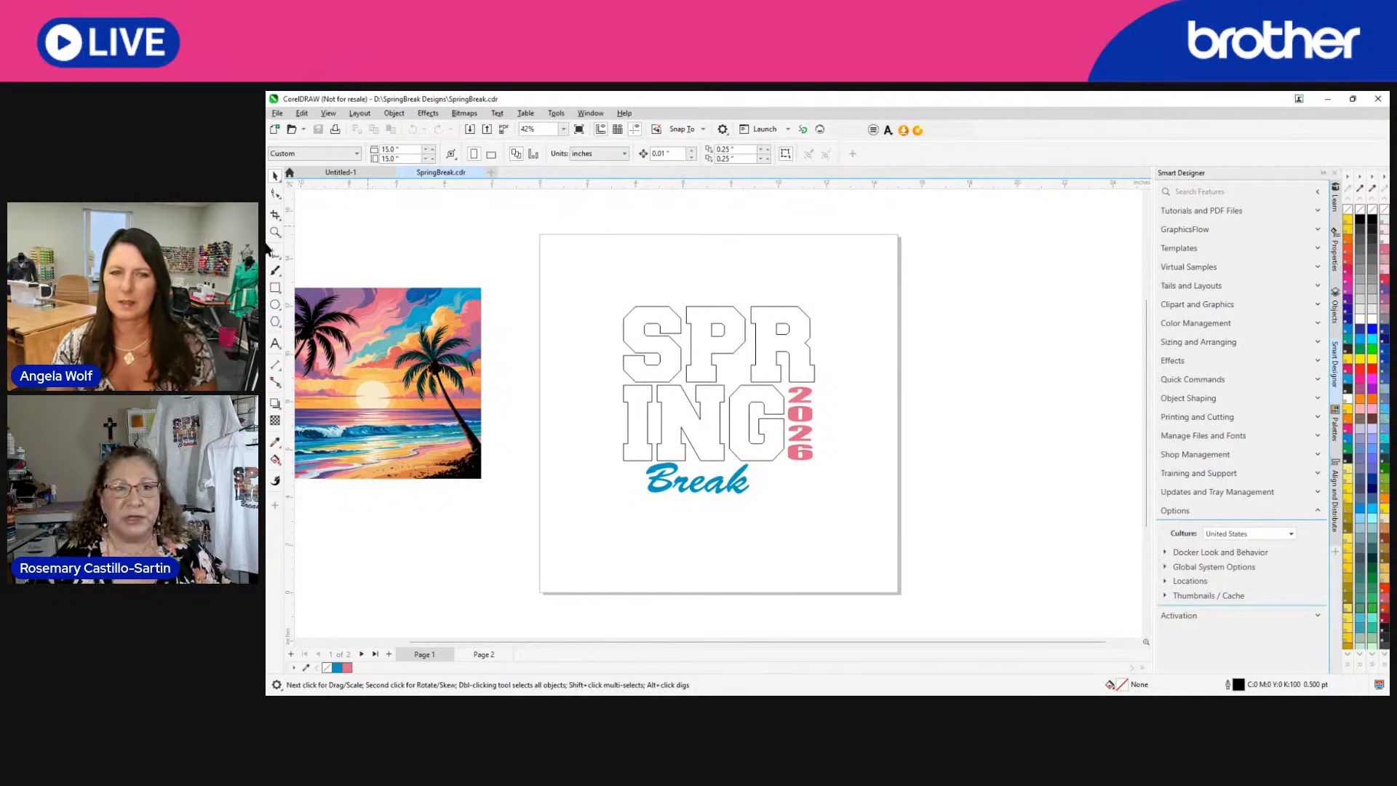
Add the artistic text "SPR" at 100 pt near the page's right edge, beside the outlined SPRING design.
click(277, 346)
click(873, 305)
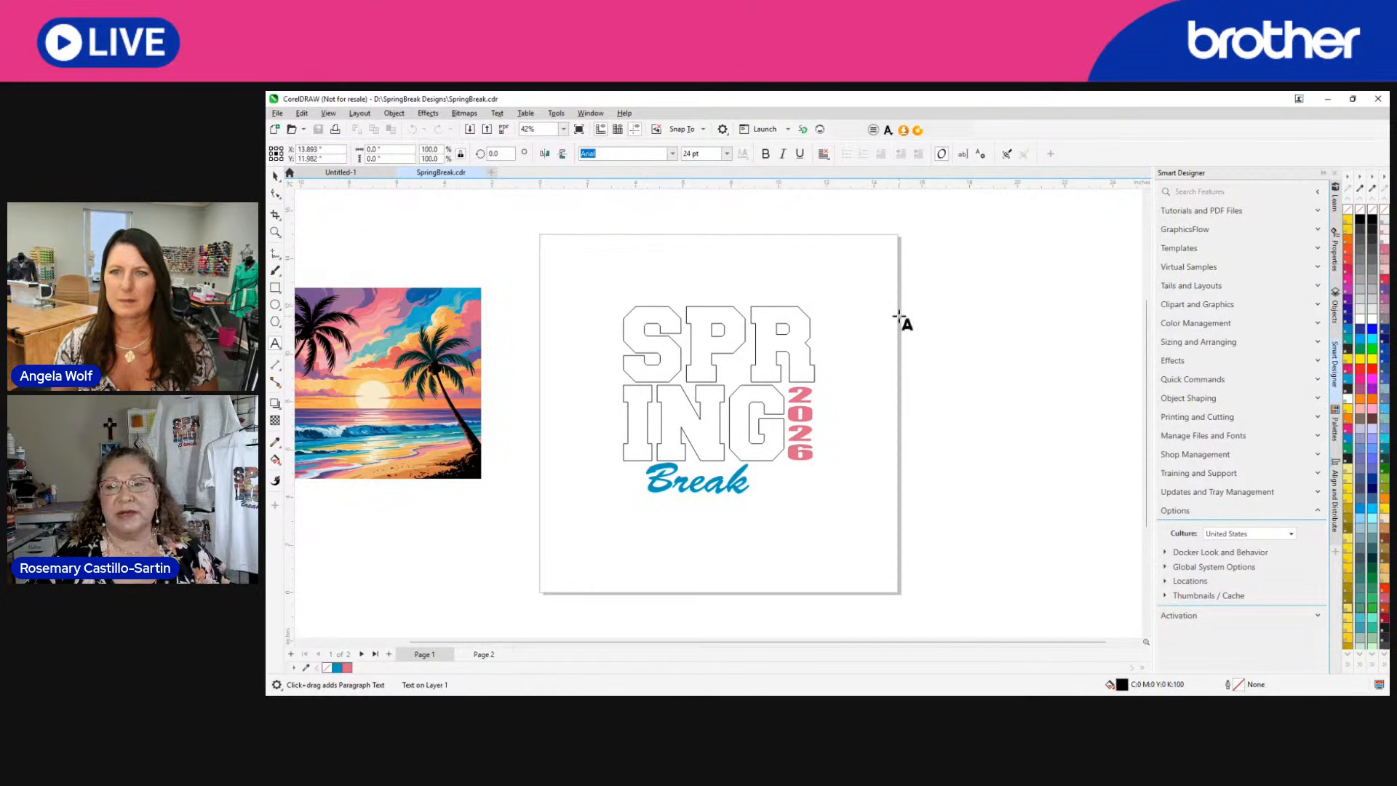
click(726, 157)
click(697, 328)
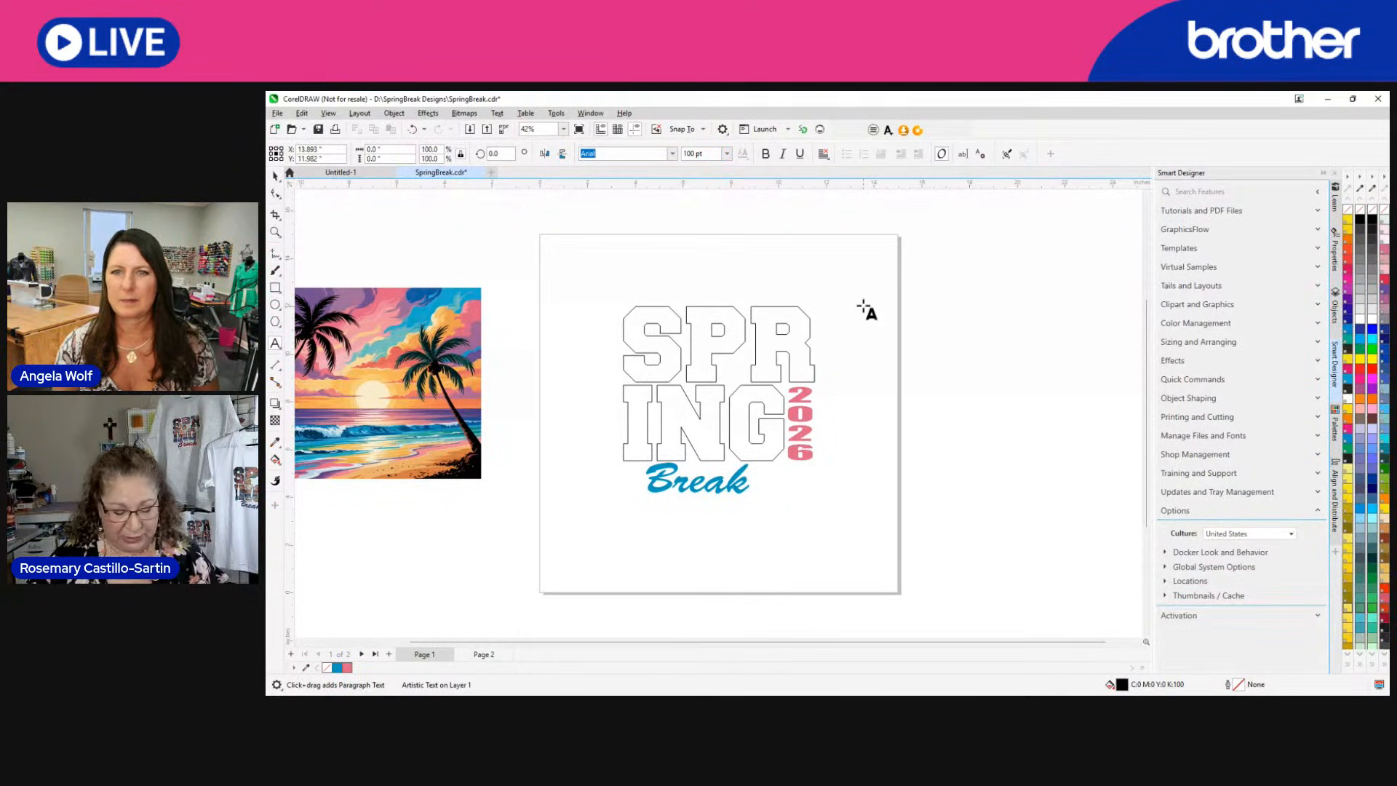
click(866, 310)
text(SR)
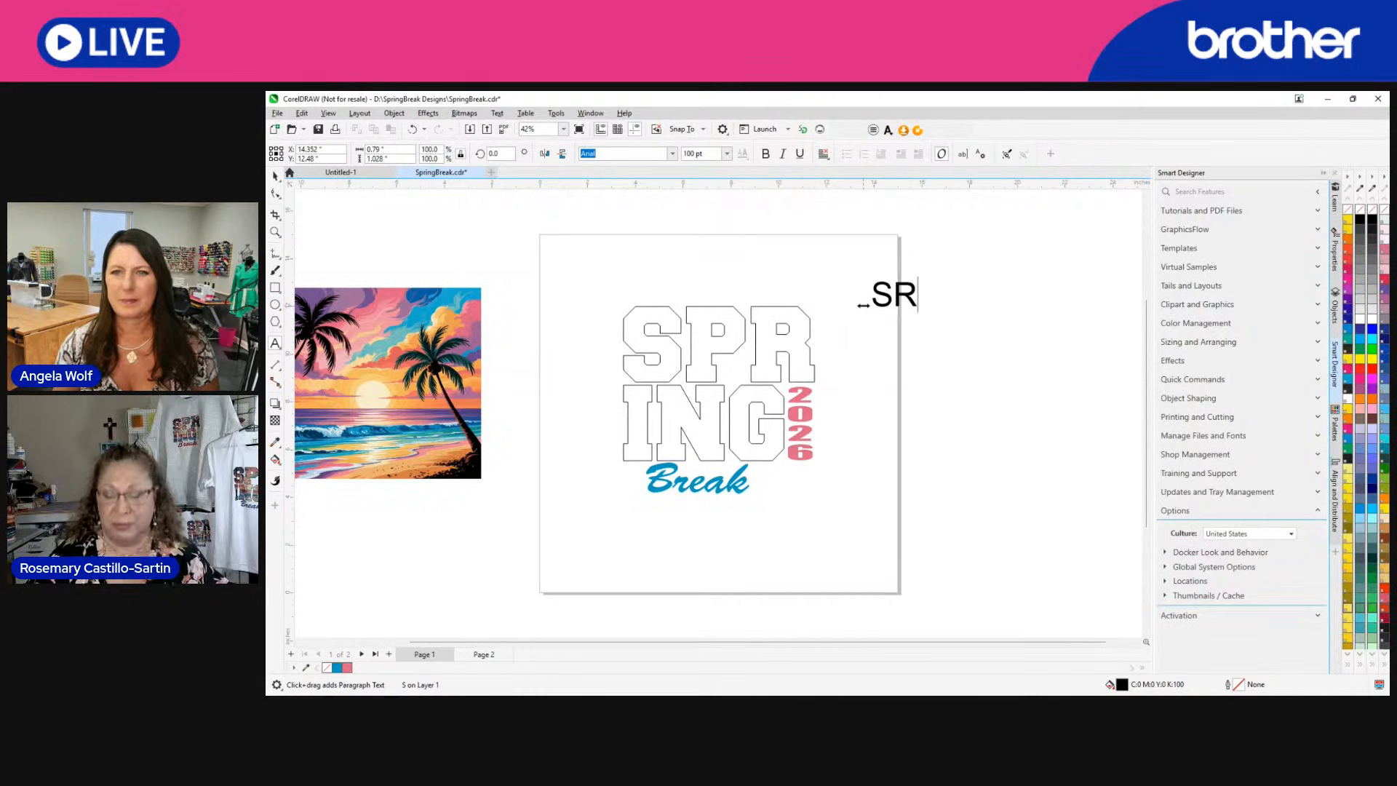
key(BackSpace)
text(PR)
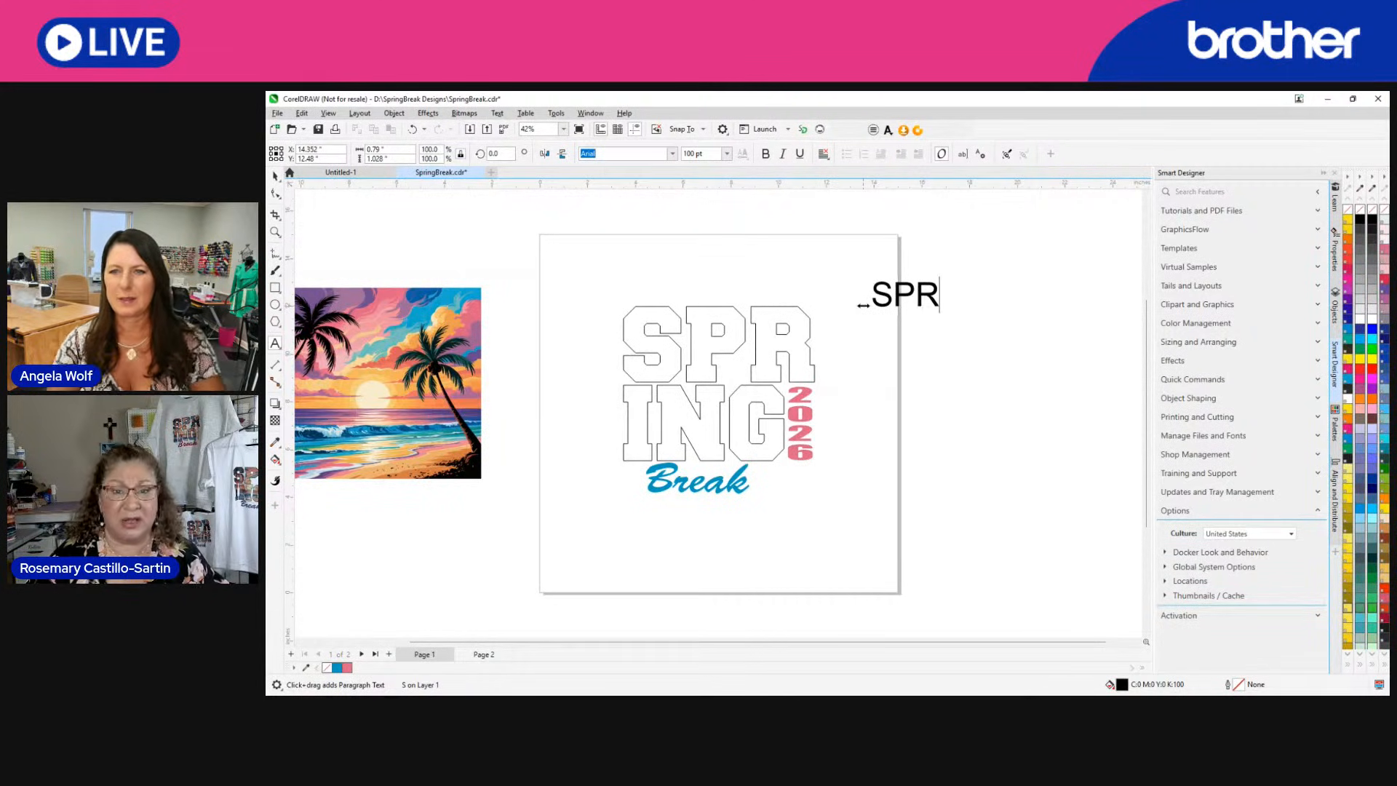
Add the artistic text "ING" below SPR and scale it up to about 2.9 inches wide.
click(874, 345)
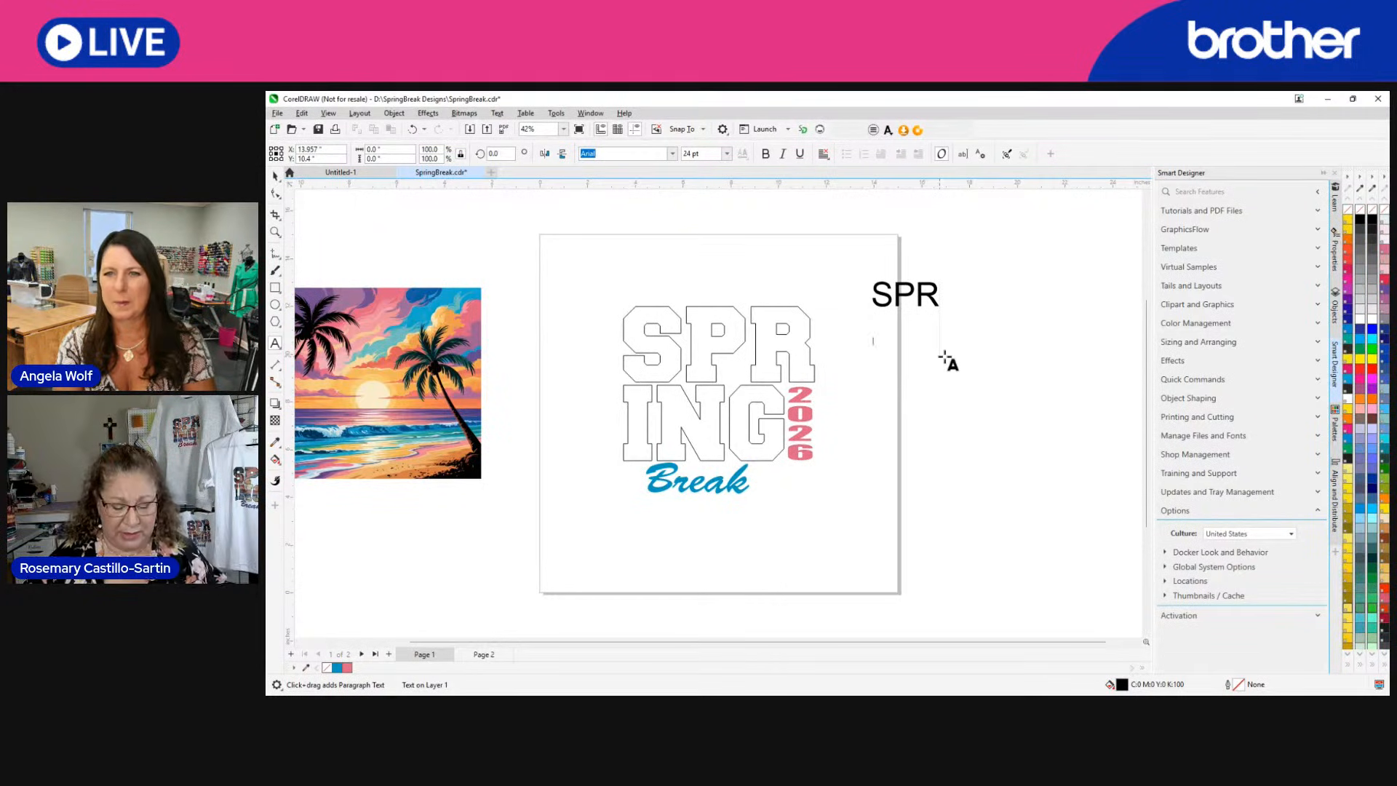
text(ING)
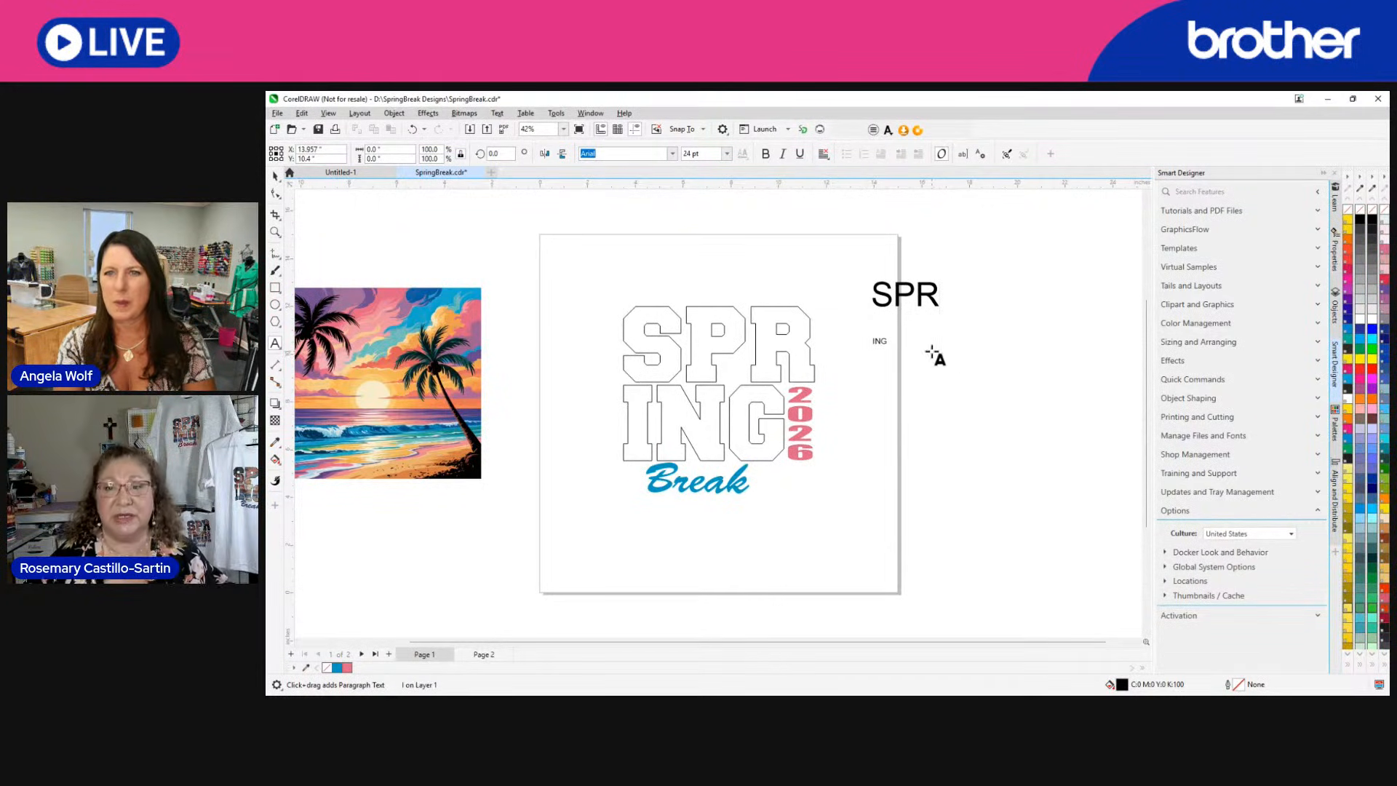
click(274, 177)
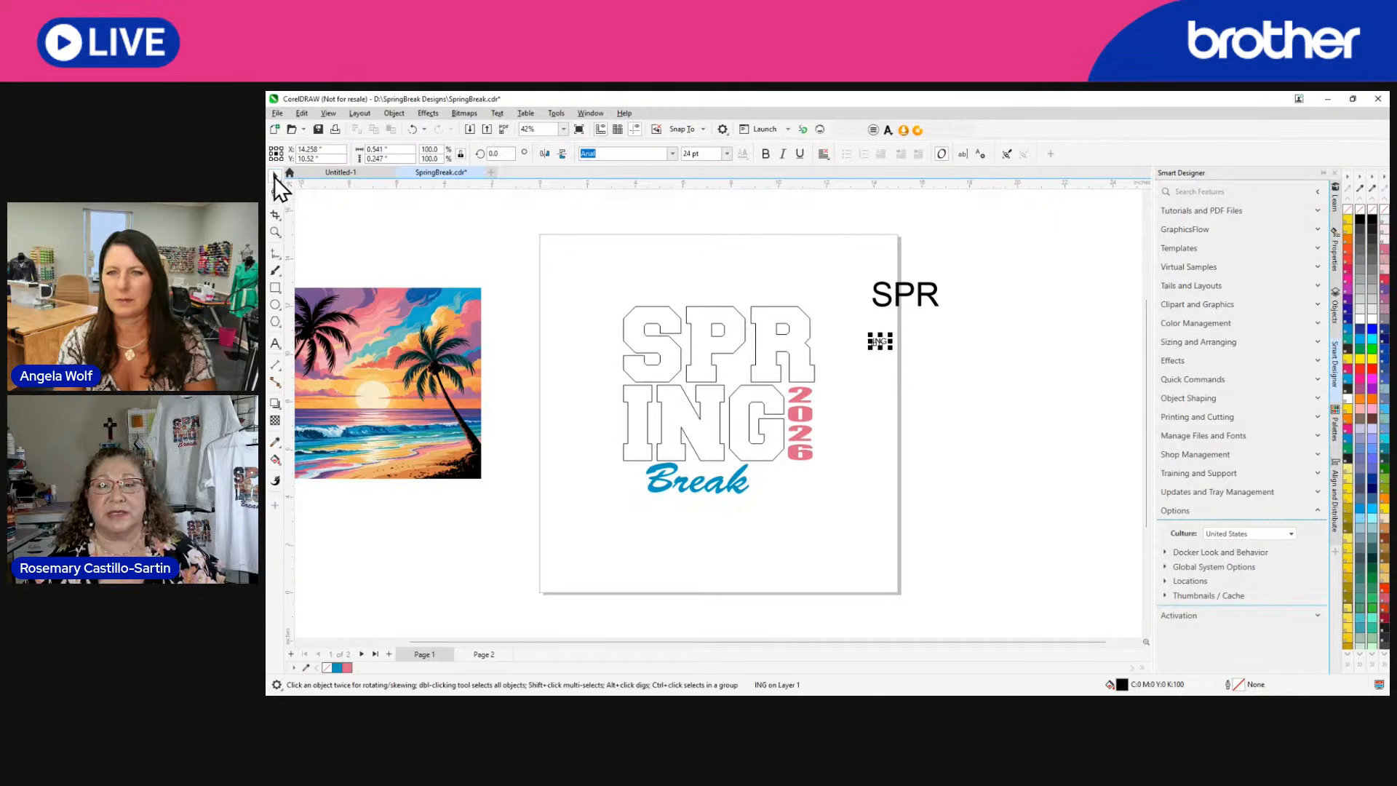
drag(892, 352, 946, 374)
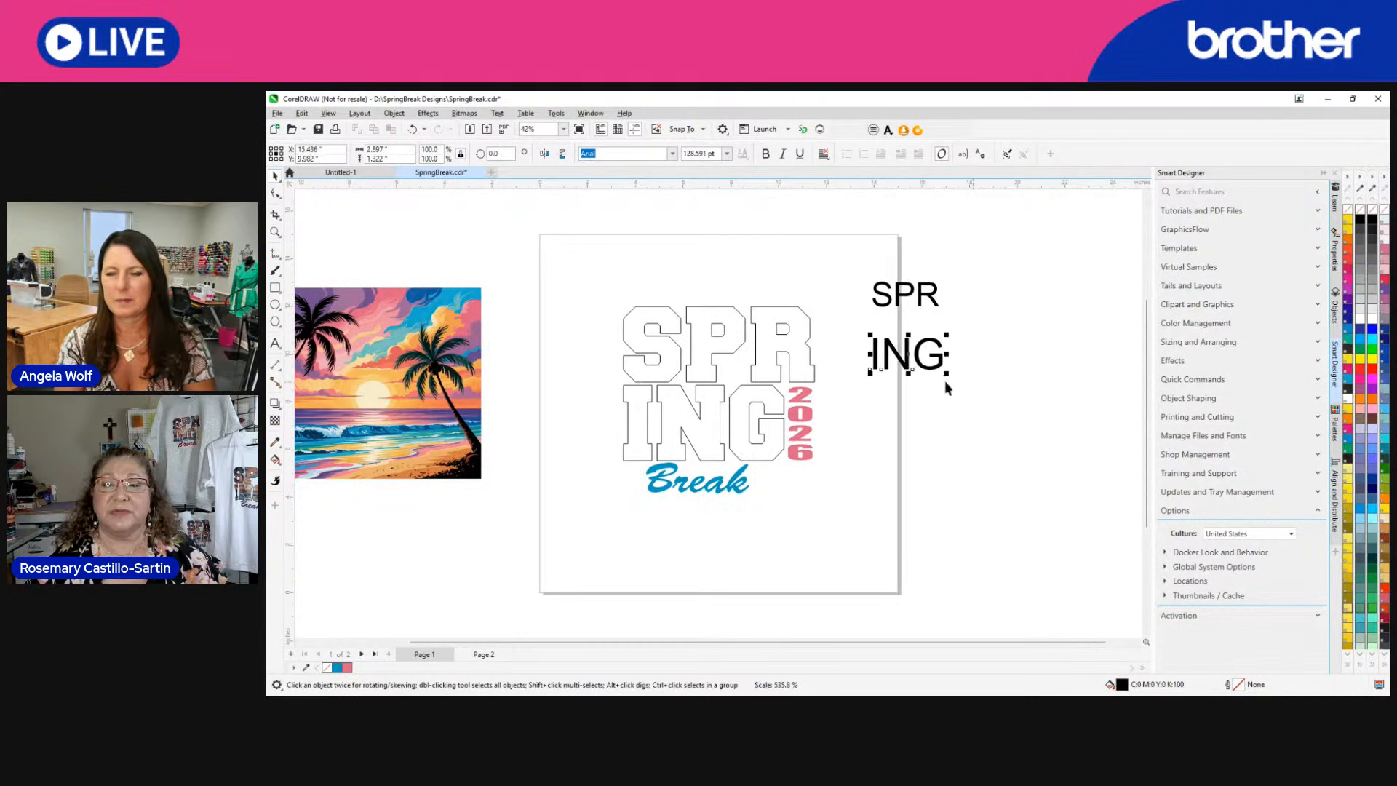
Change the font of both the SPR and ING texts to CollegeBlack.
click(906, 293)
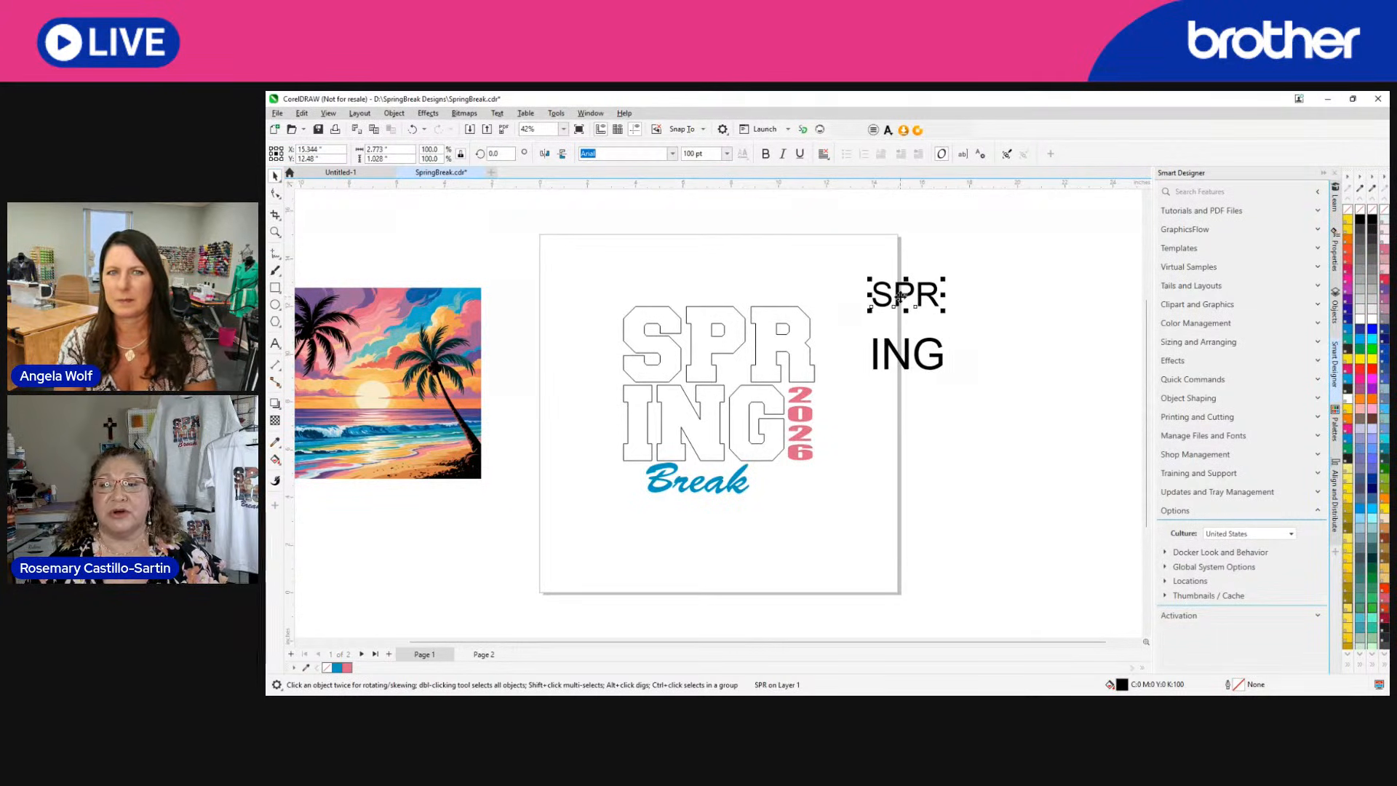
click(673, 153)
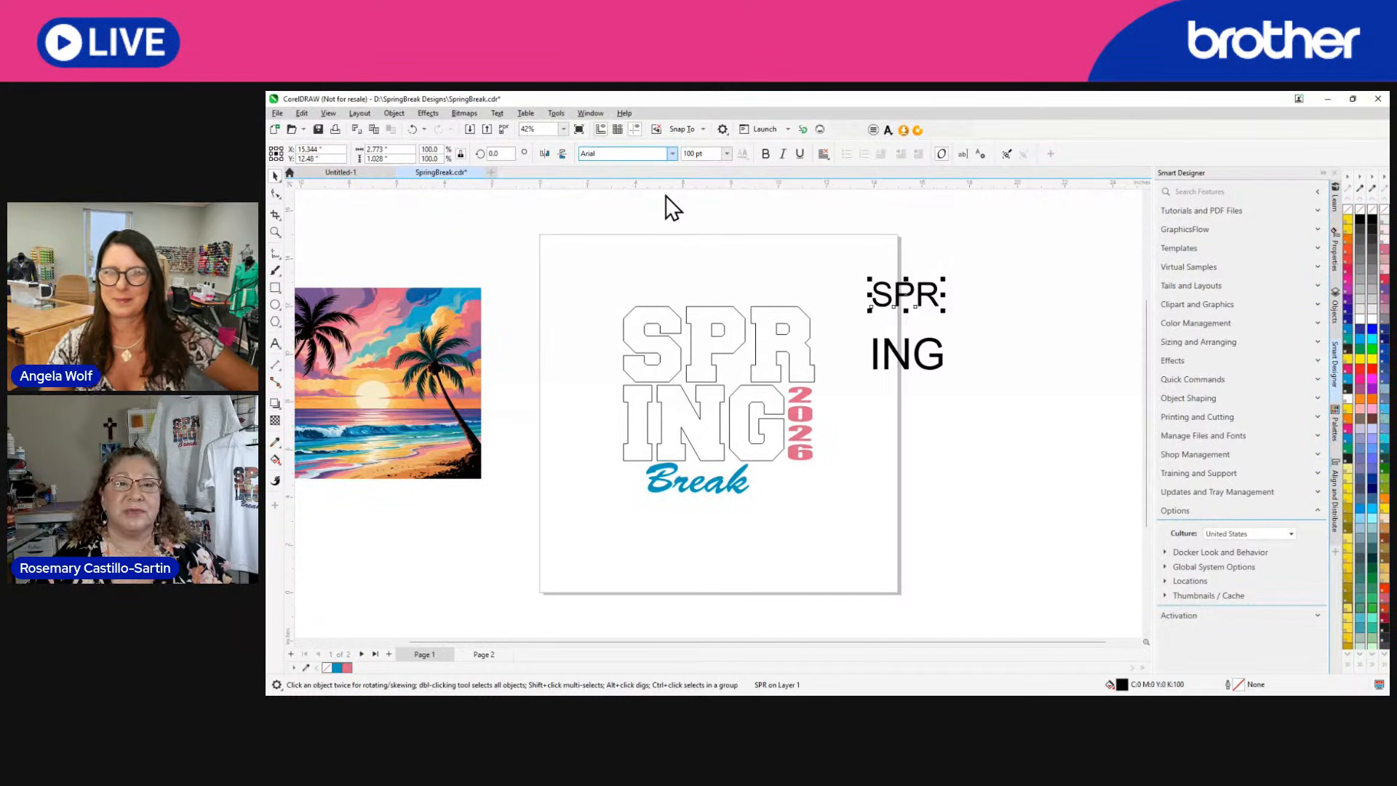
click(665, 194)
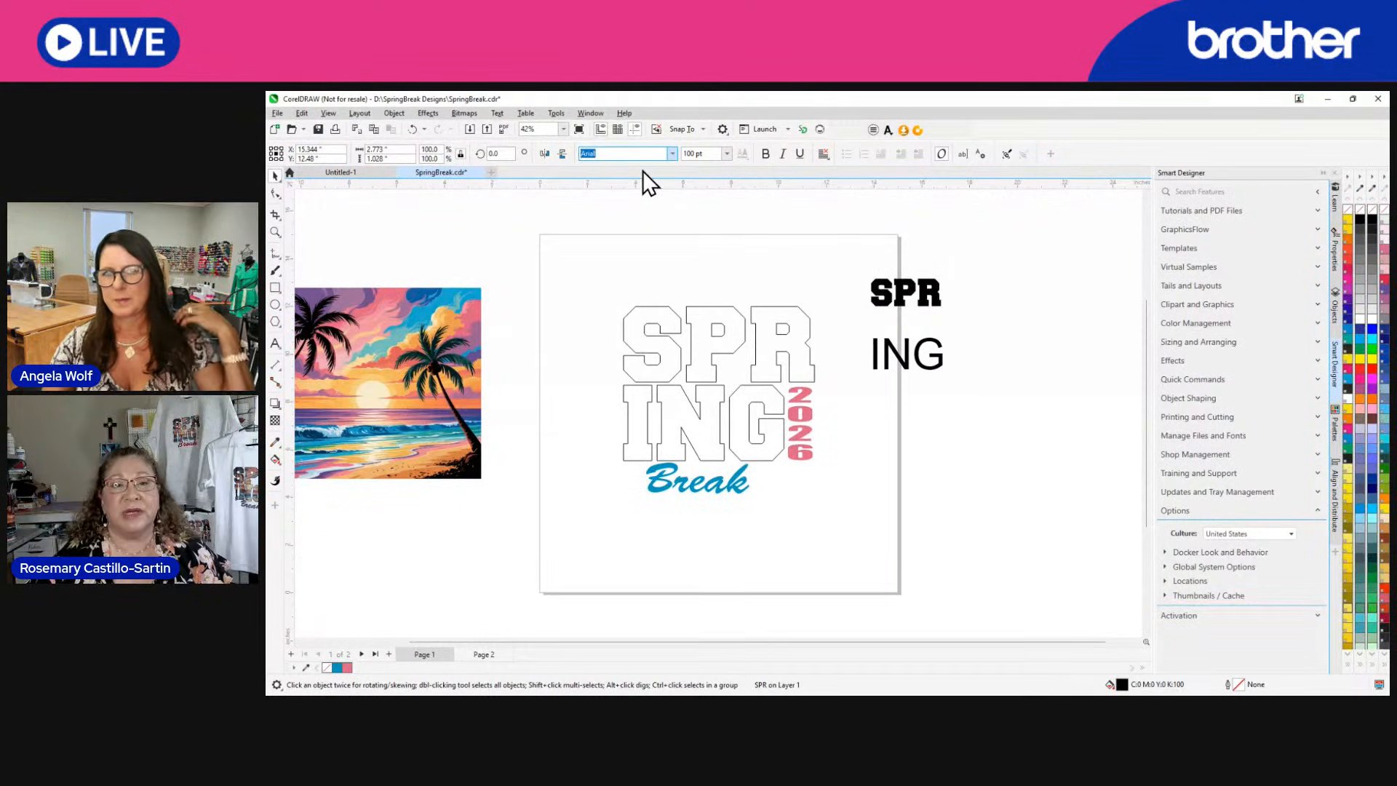
click(943, 369)
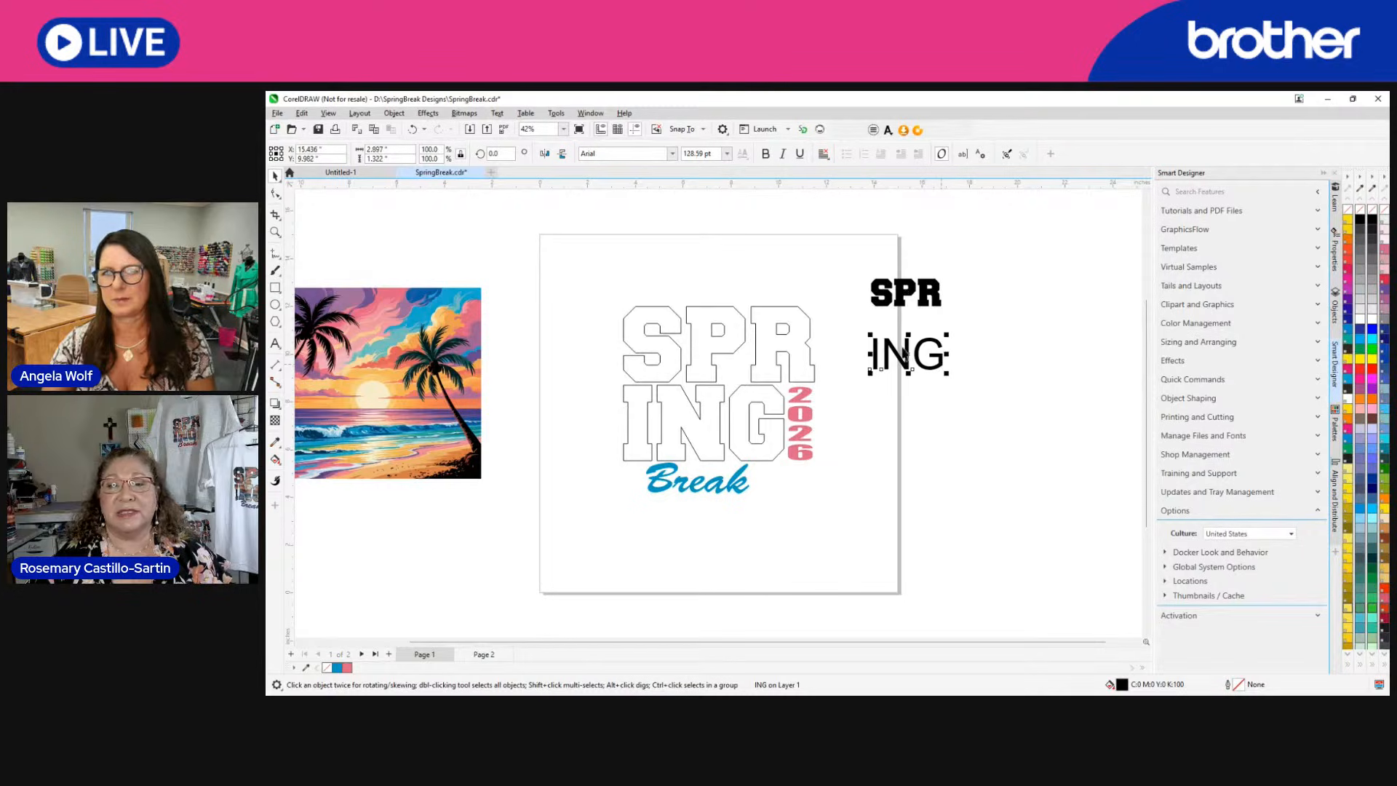
click(664, 154)
click(670, 159)
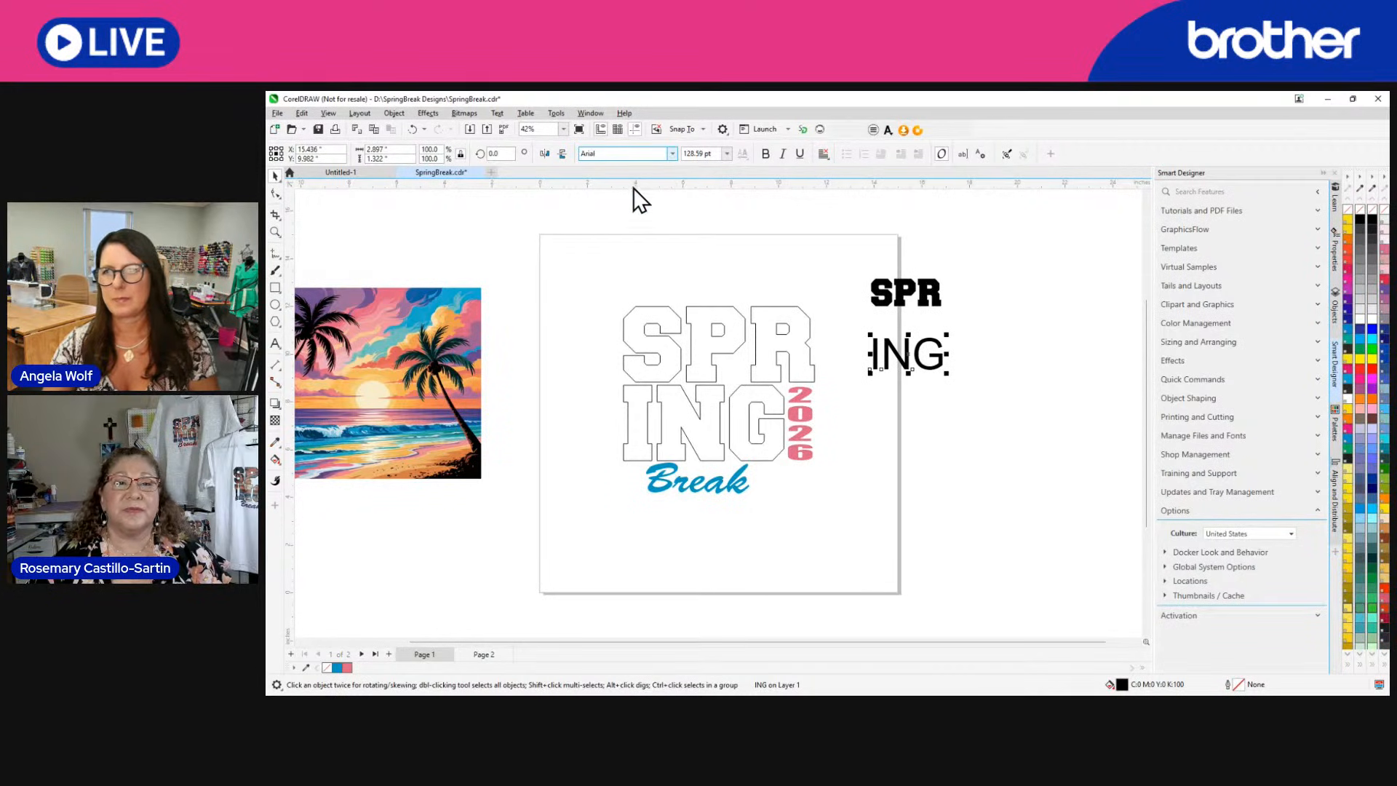
click(632, 190)
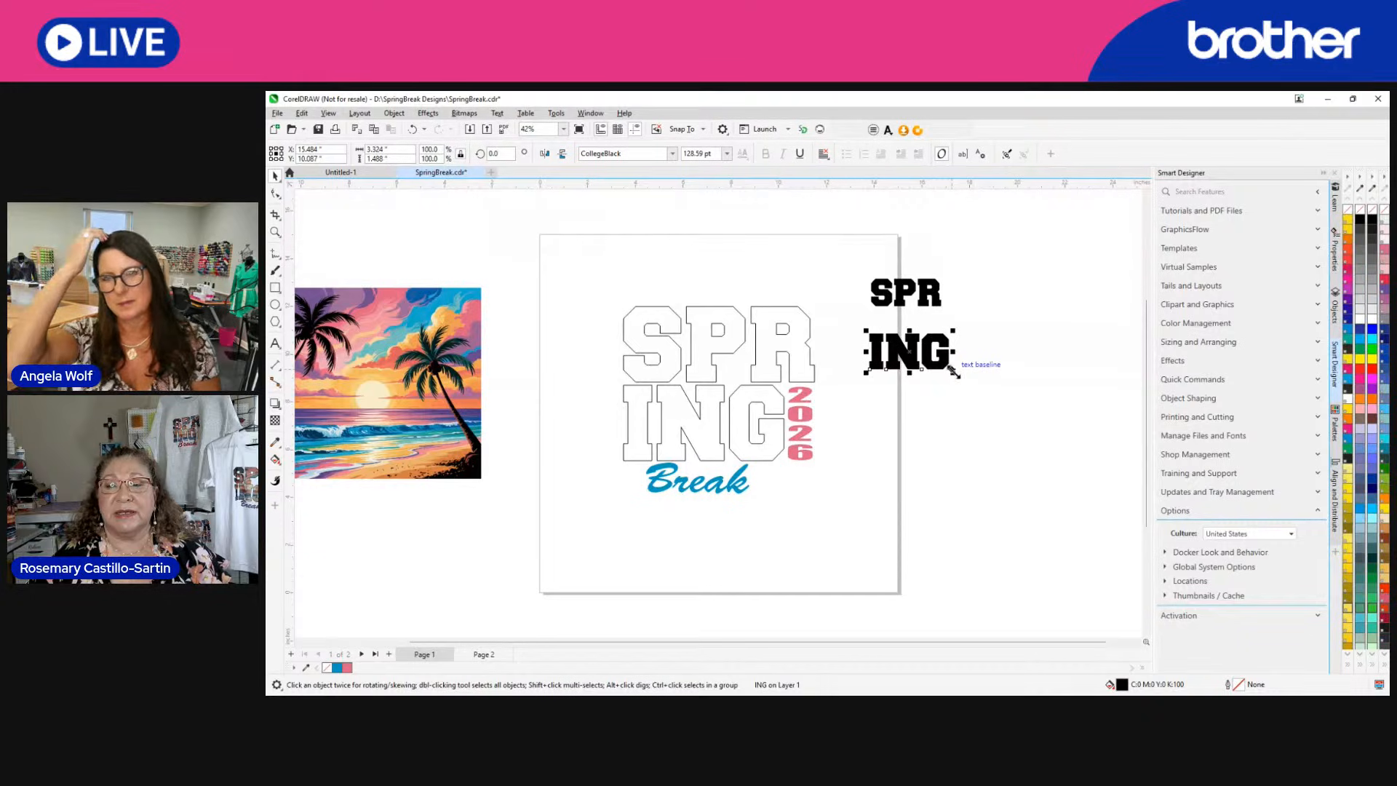
Enlarge the ING and SPR texts proportionally to about 3.8 inches high each.
drag(953, 373, 1082, 502)
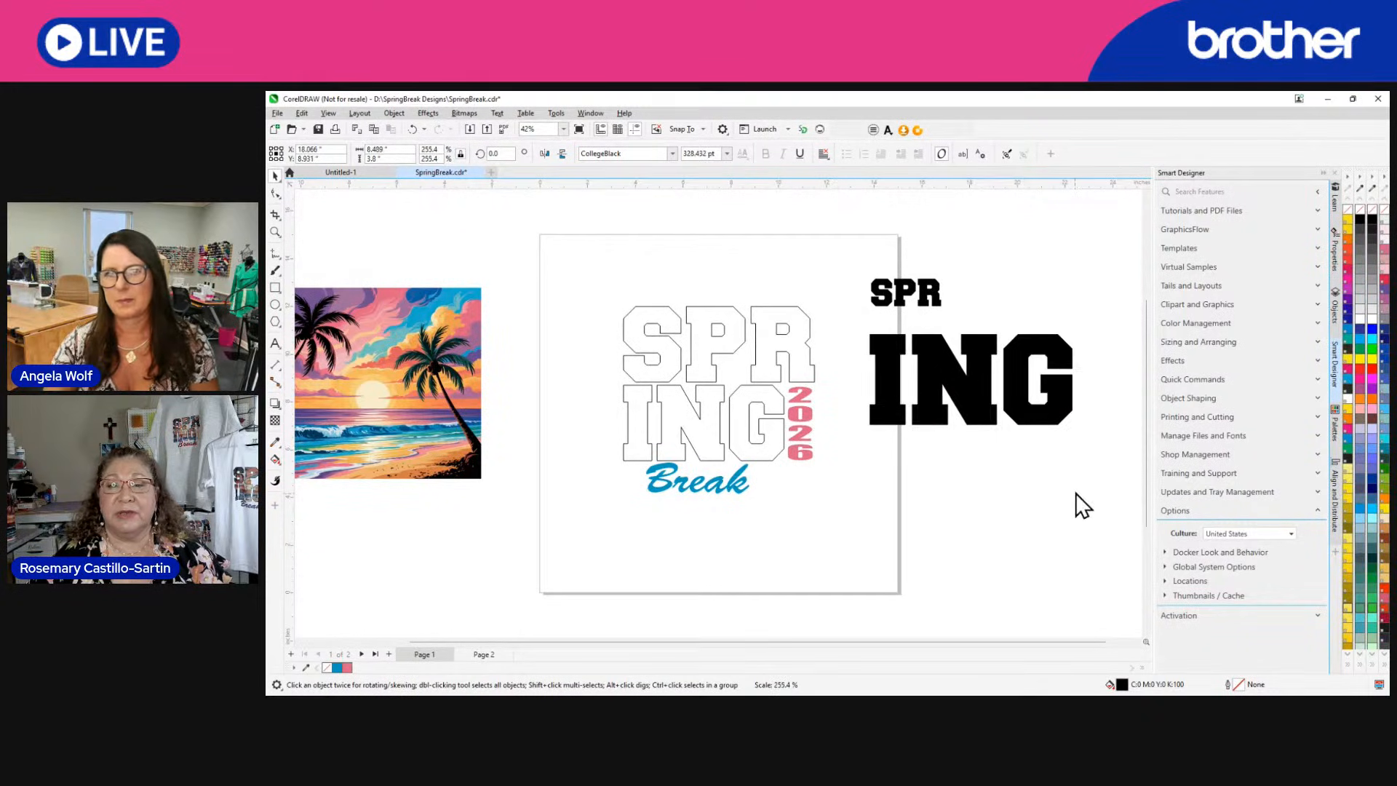
click(921, 293)
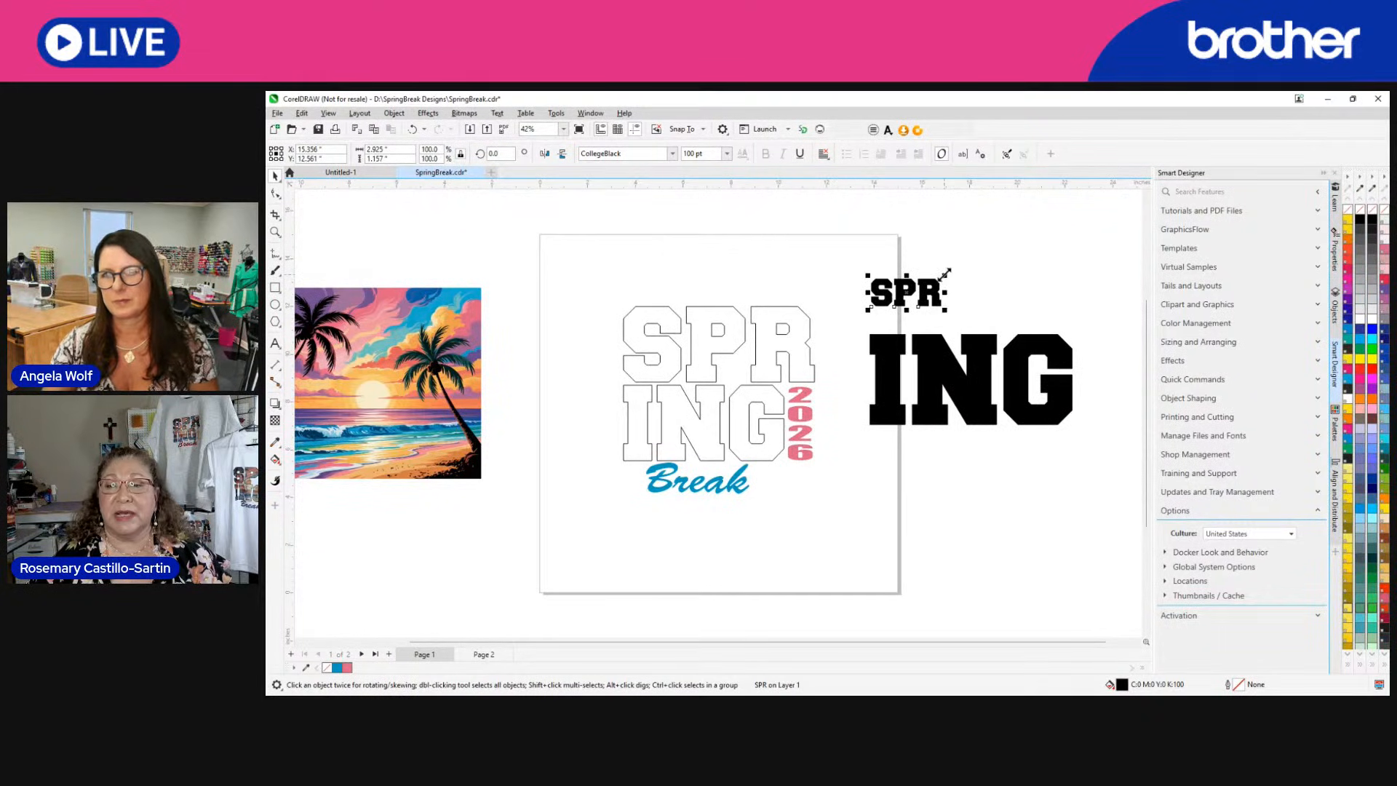
drag(946, 272, 1105, 212)
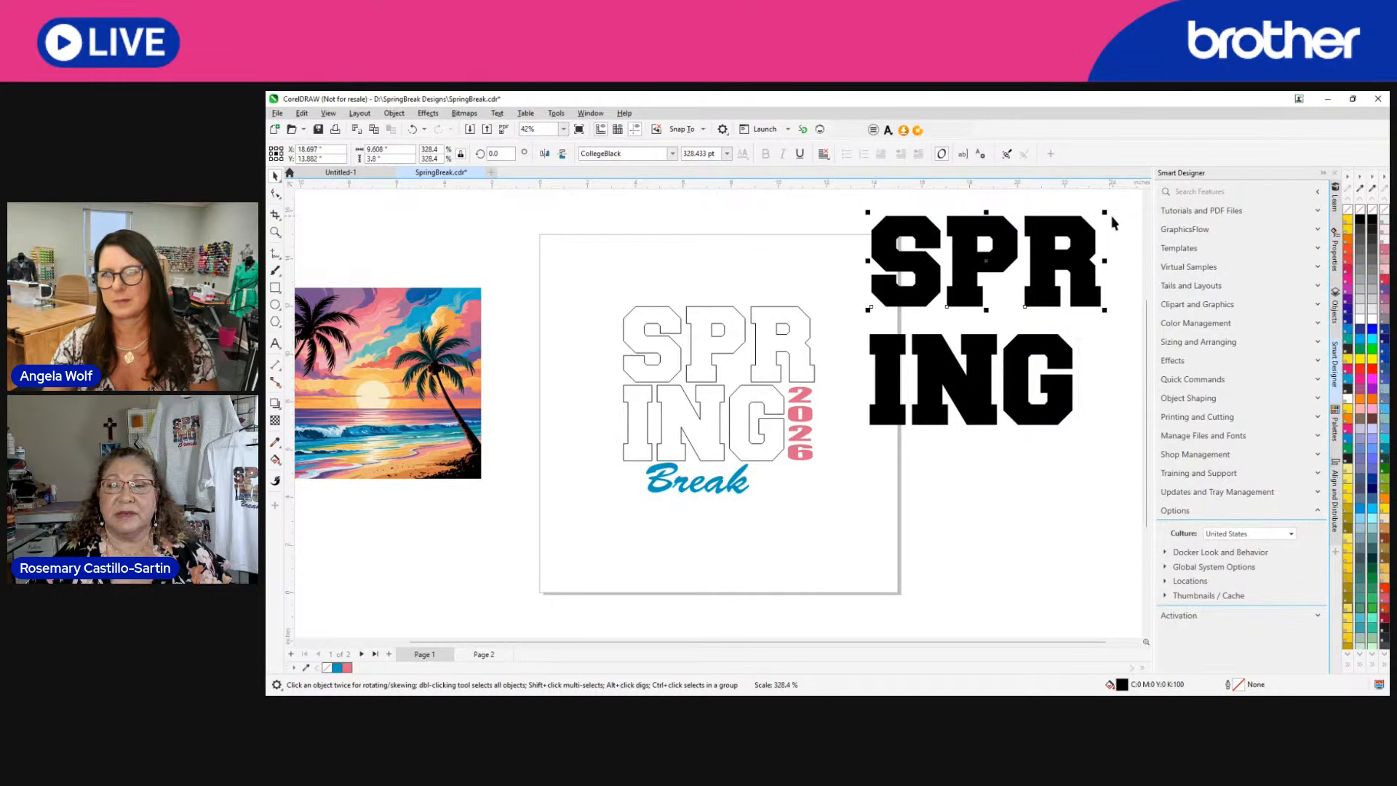
Check the size of the outlined letter R and set the SPR text's height to 3.1 inches.
click(798, 358)
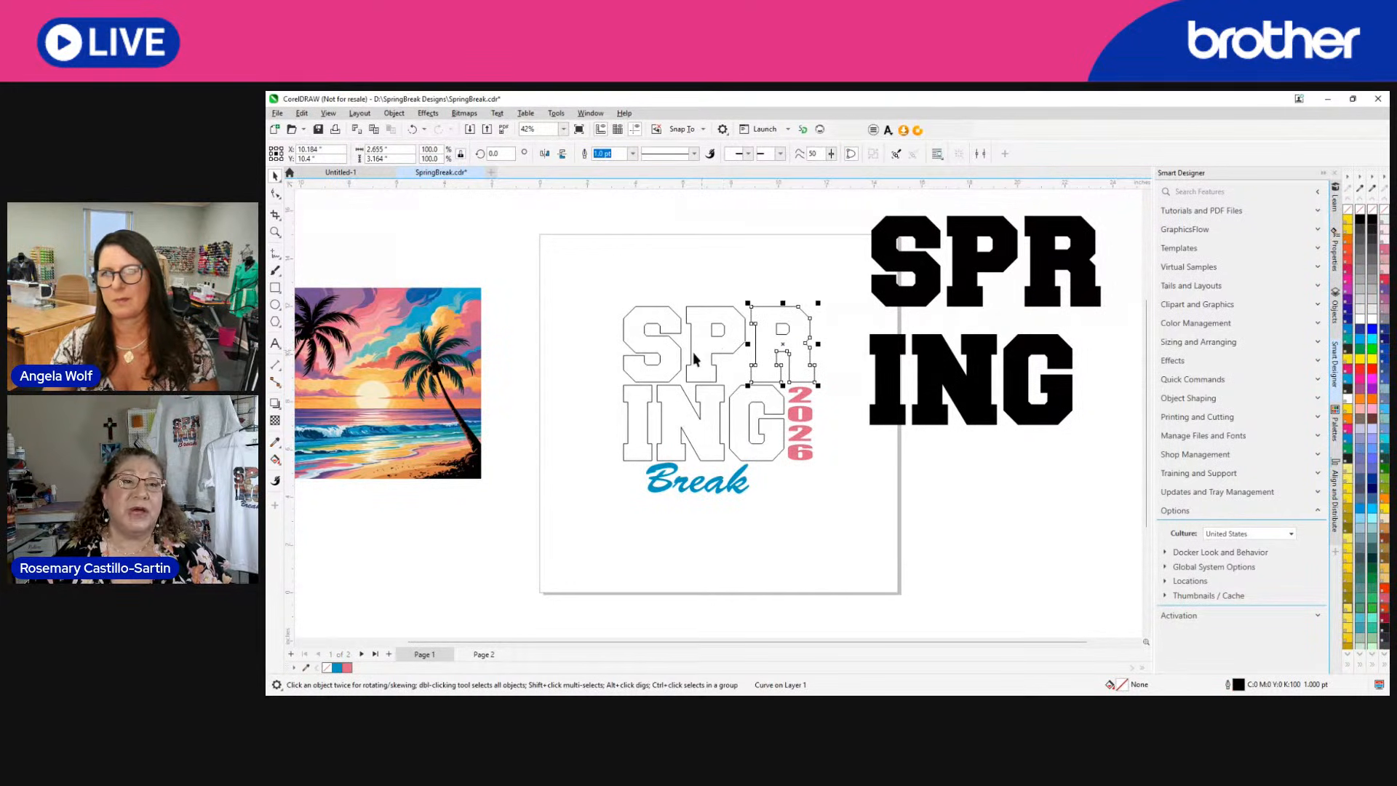
click(1084, 270)
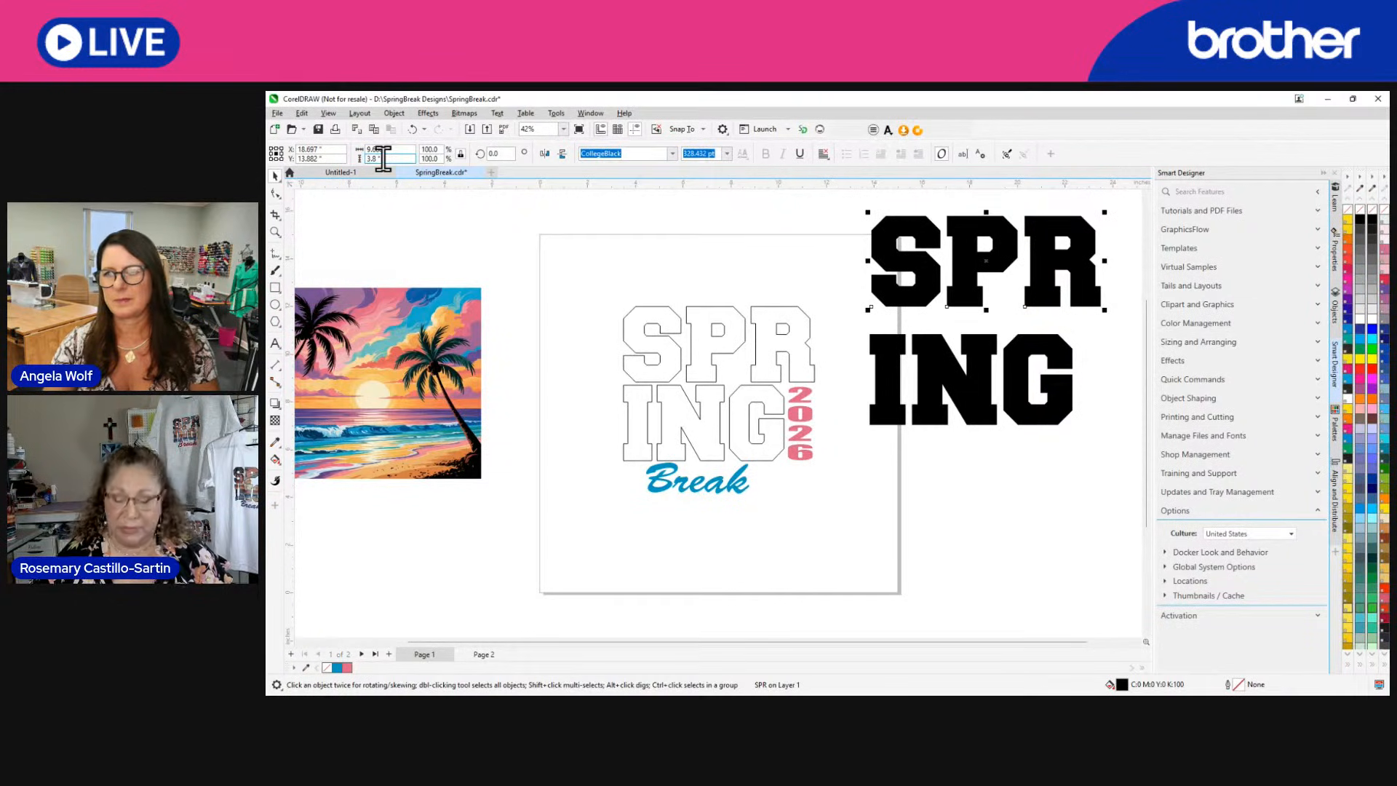
key(BackSpace)
key(BackSpace)
key(BackSpace)
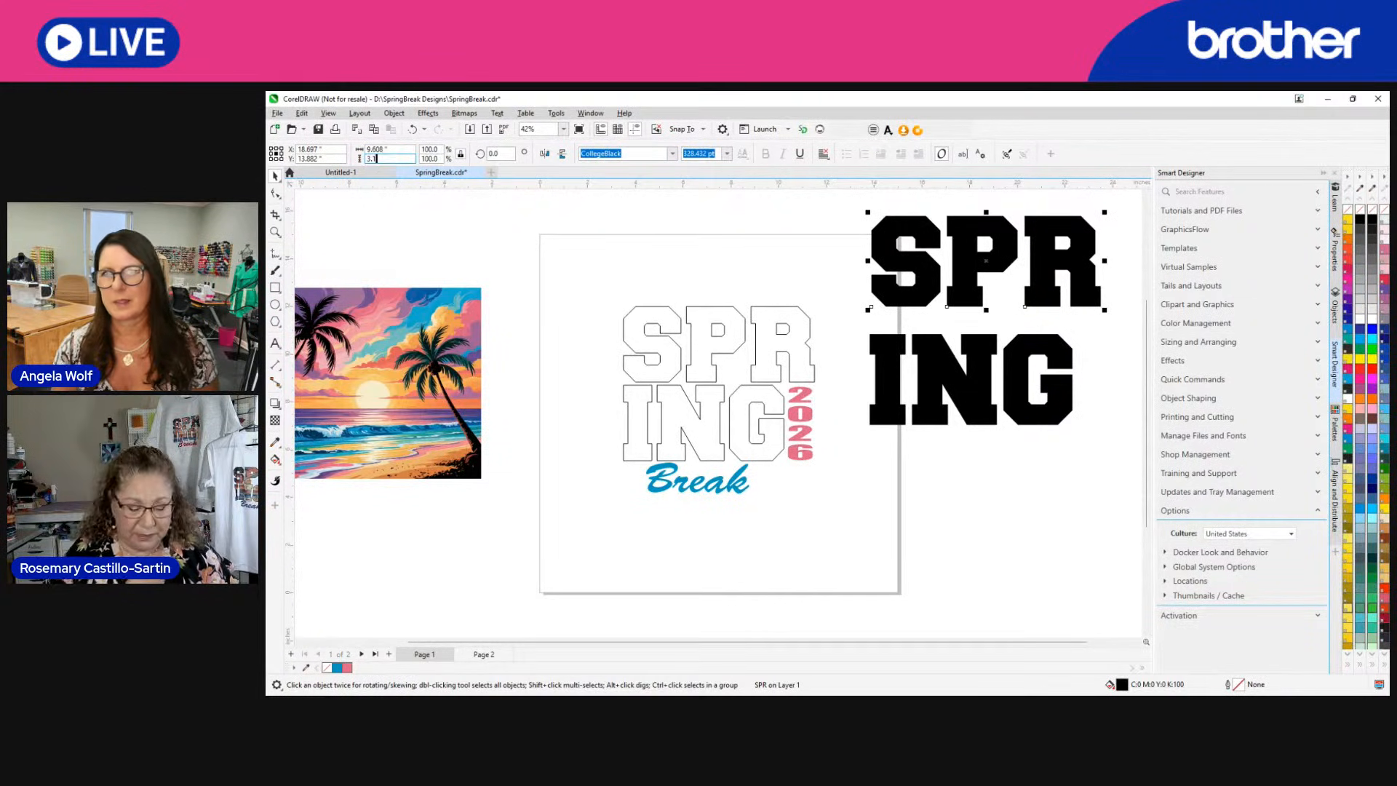
text(1)
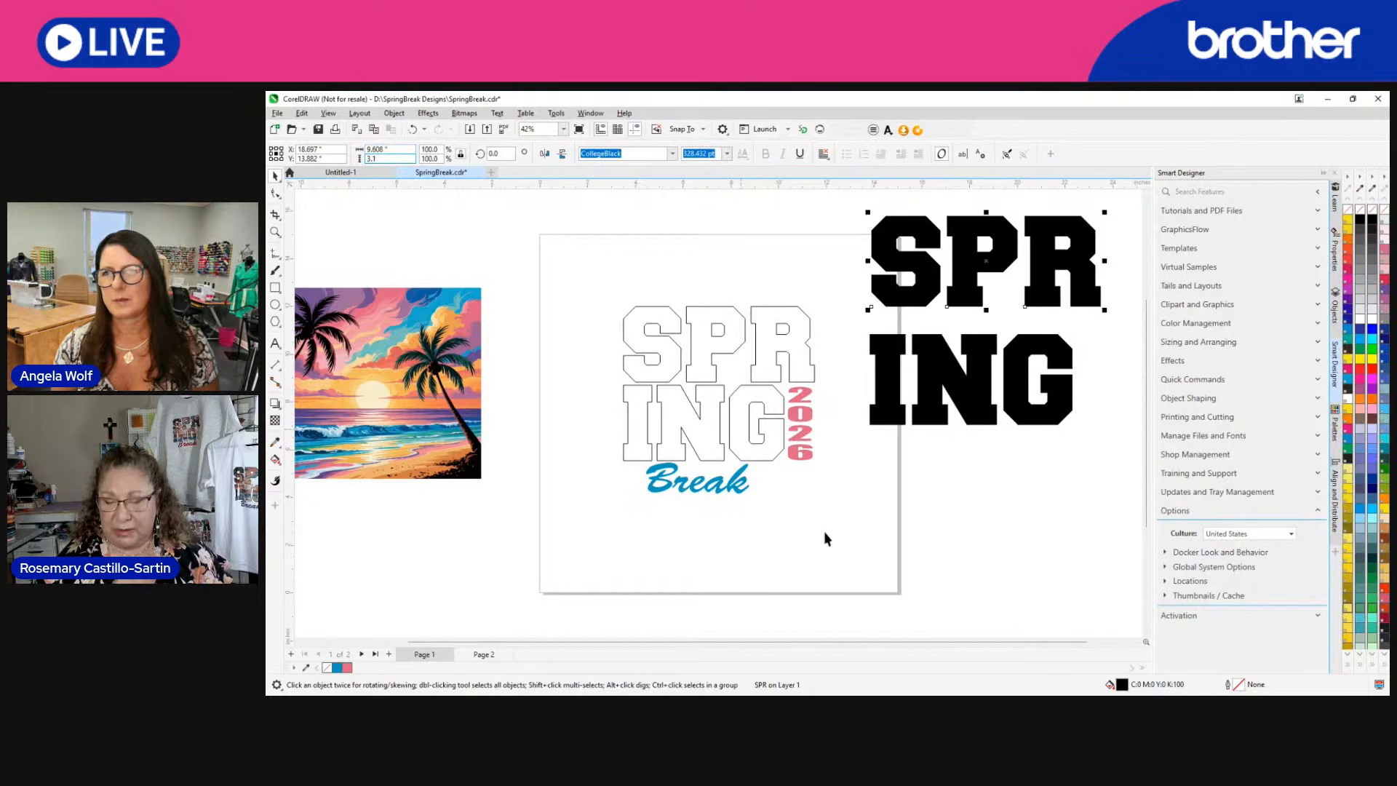
key(Return)
click(1005, 524)
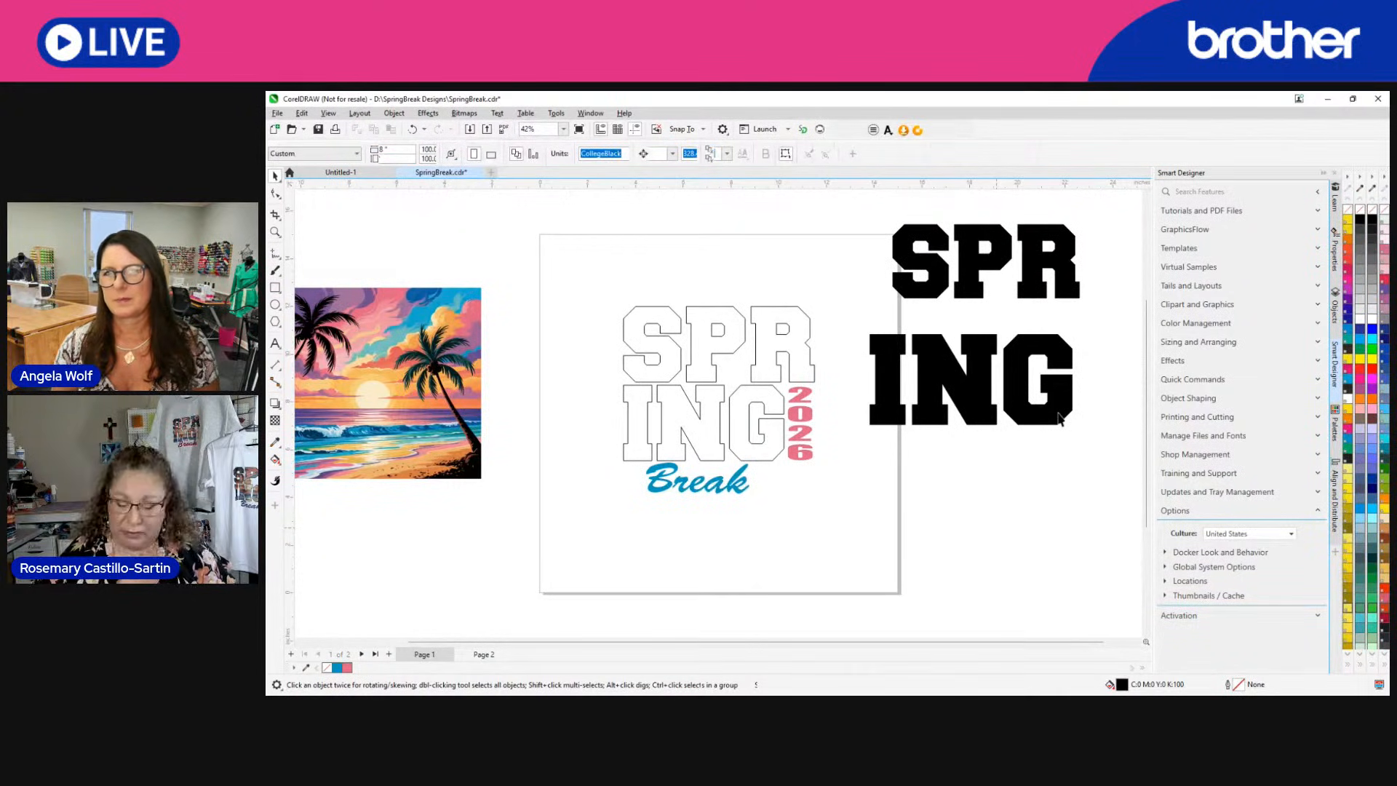
Set the ING text's height to 3.12 inches.
click(1059, 419)
click(383, 155)
text(3.12)
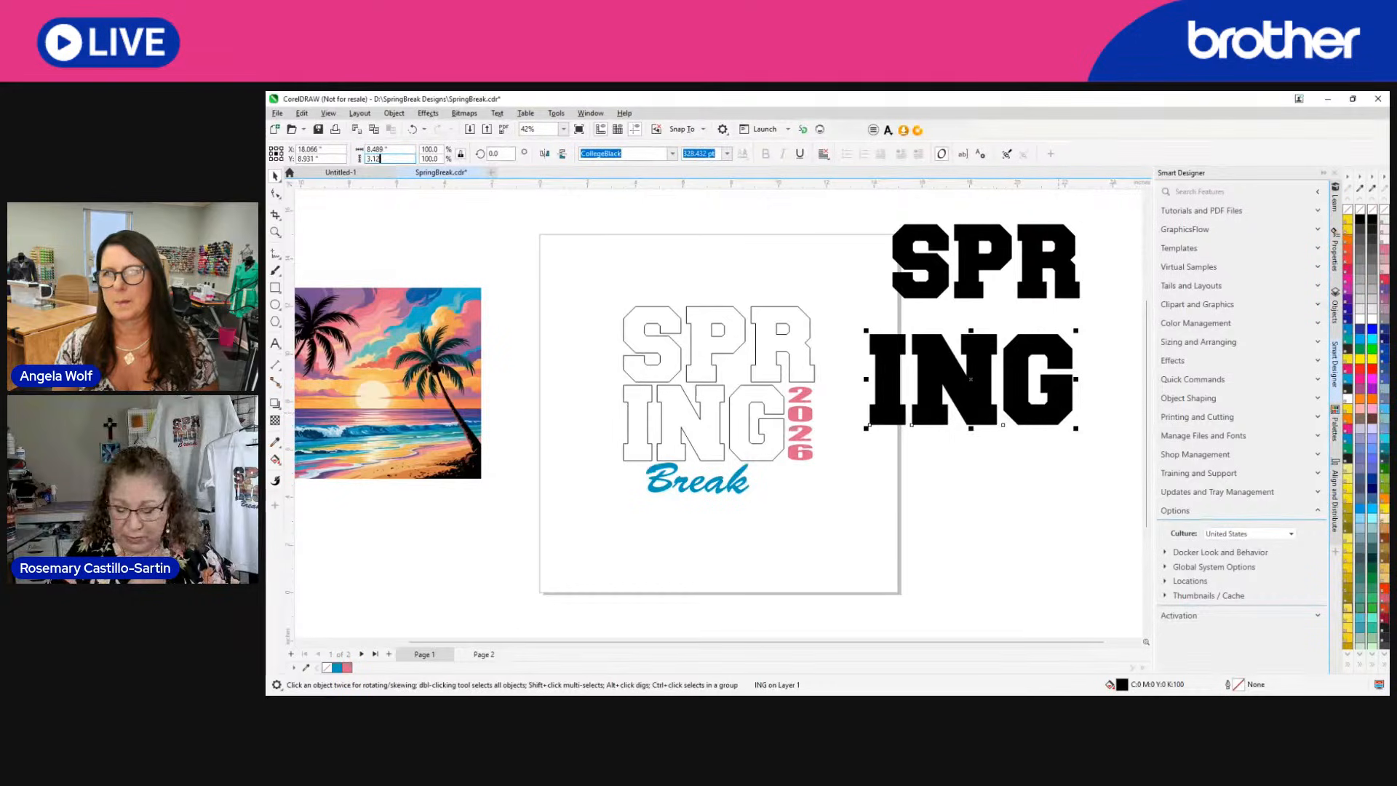
key(Return)
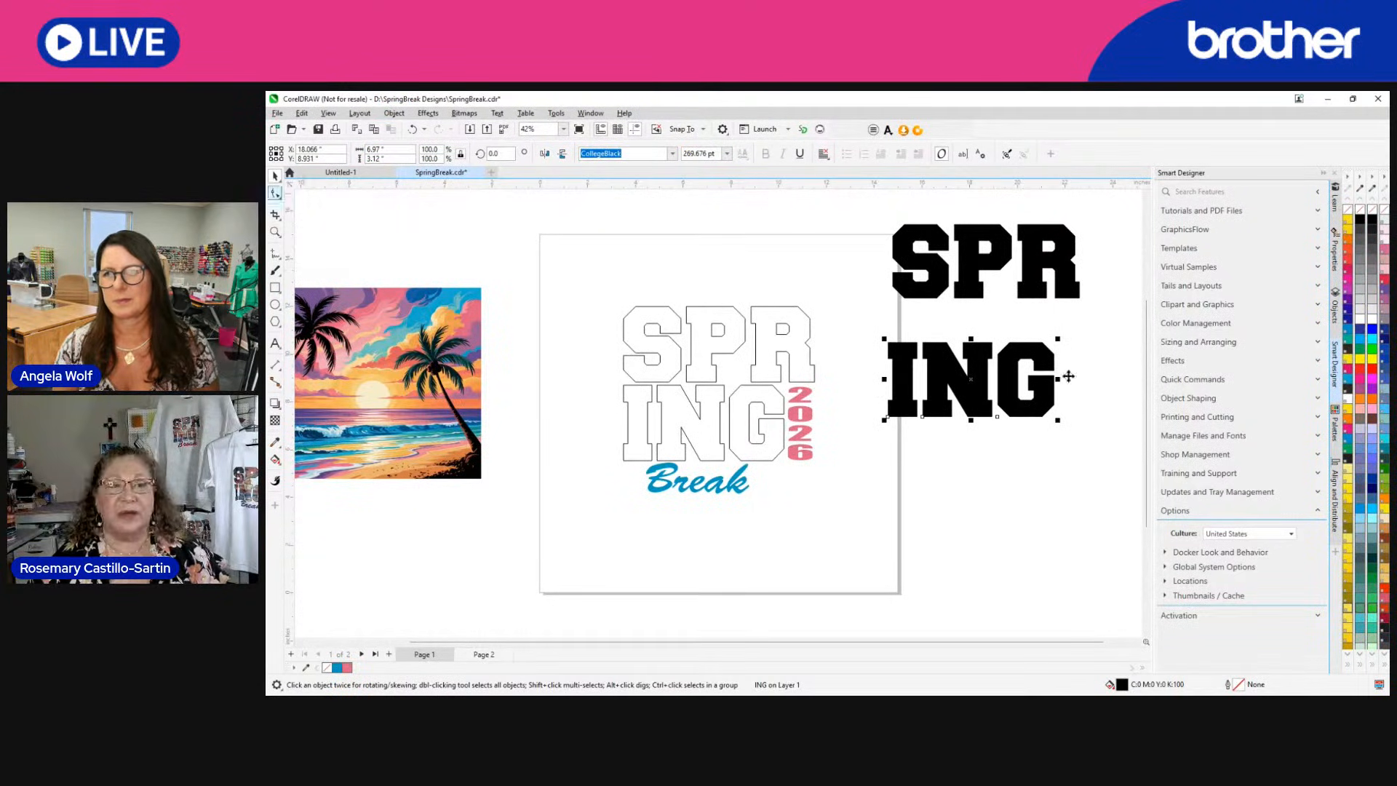
Tighten the letter spacing of the ING and SPR texts slightly with the Shape tool.
double_click(1036, 382)
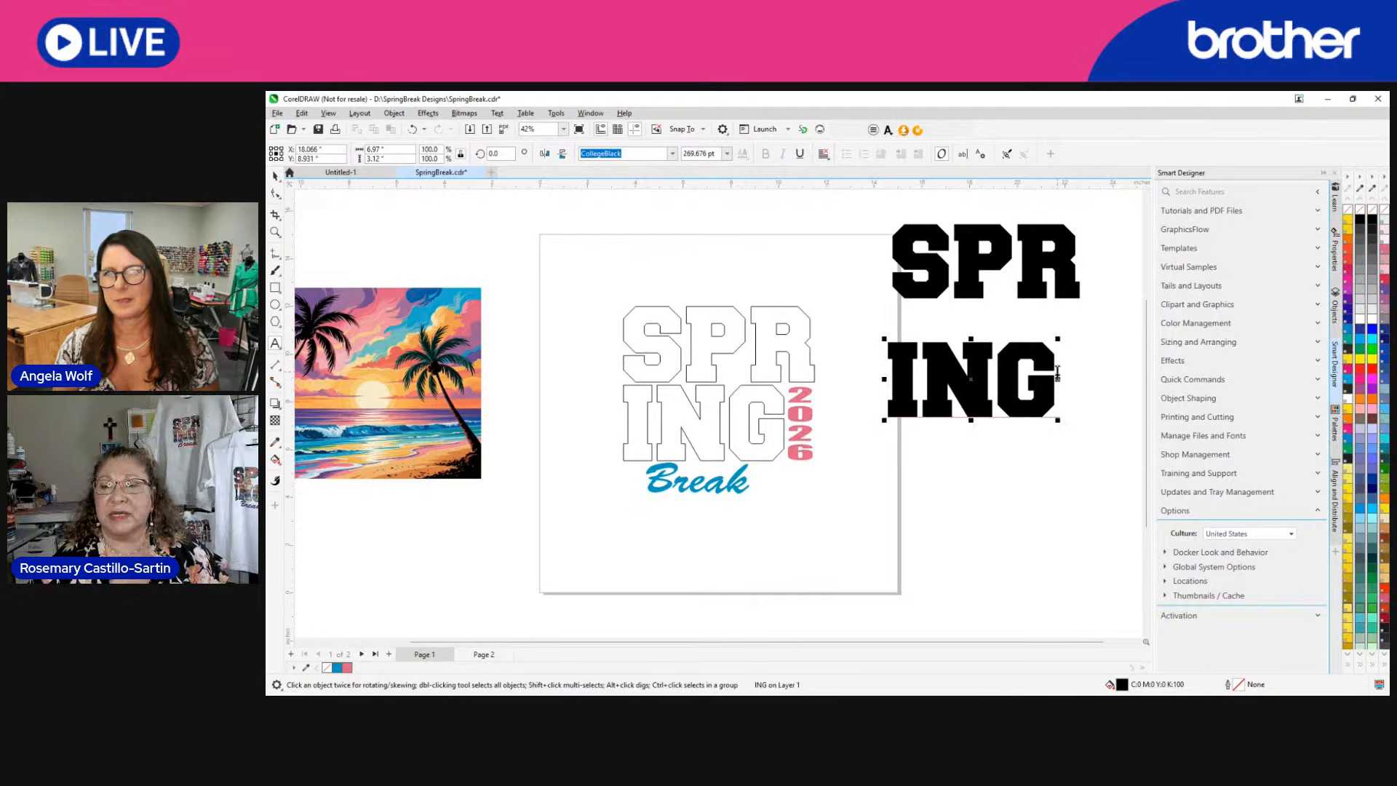
click(277, 176)
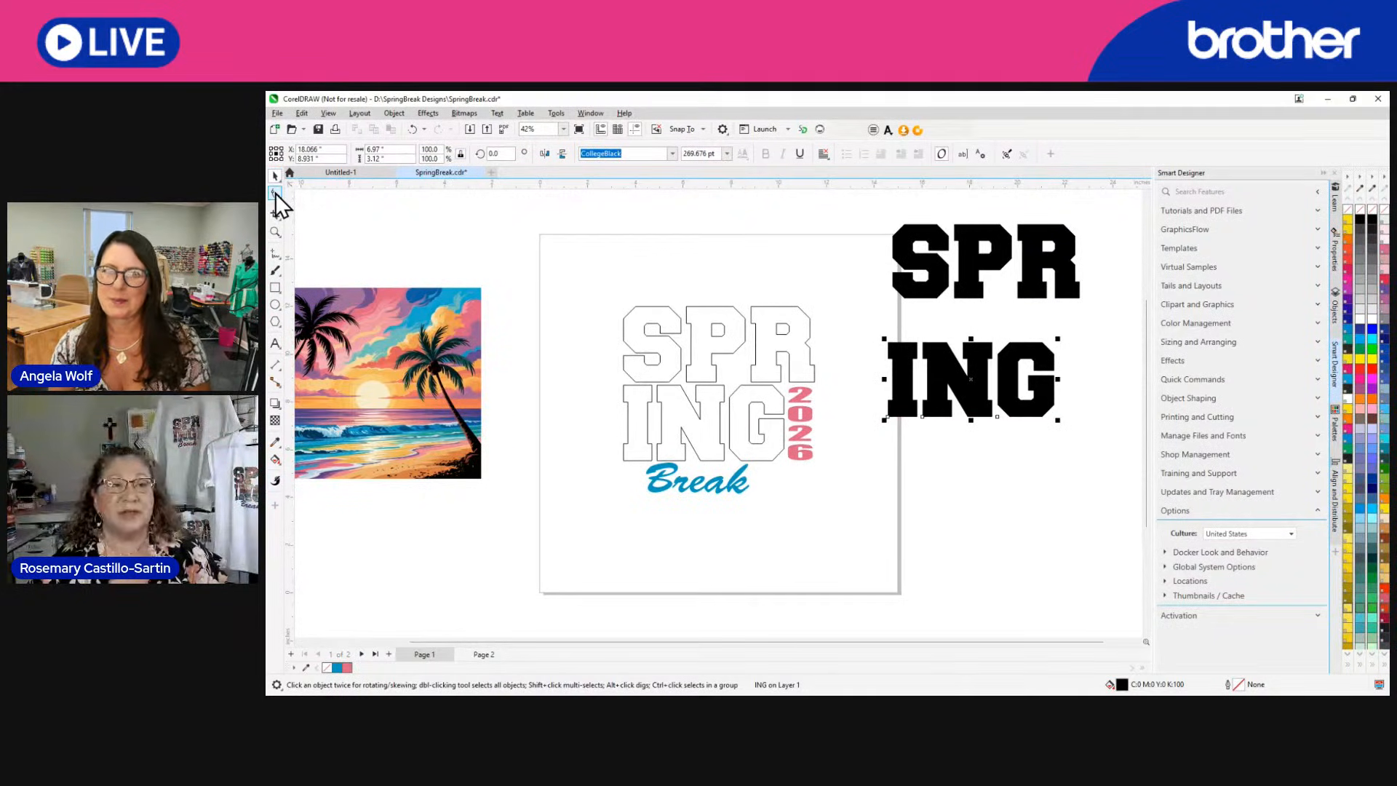
click(275, 193)
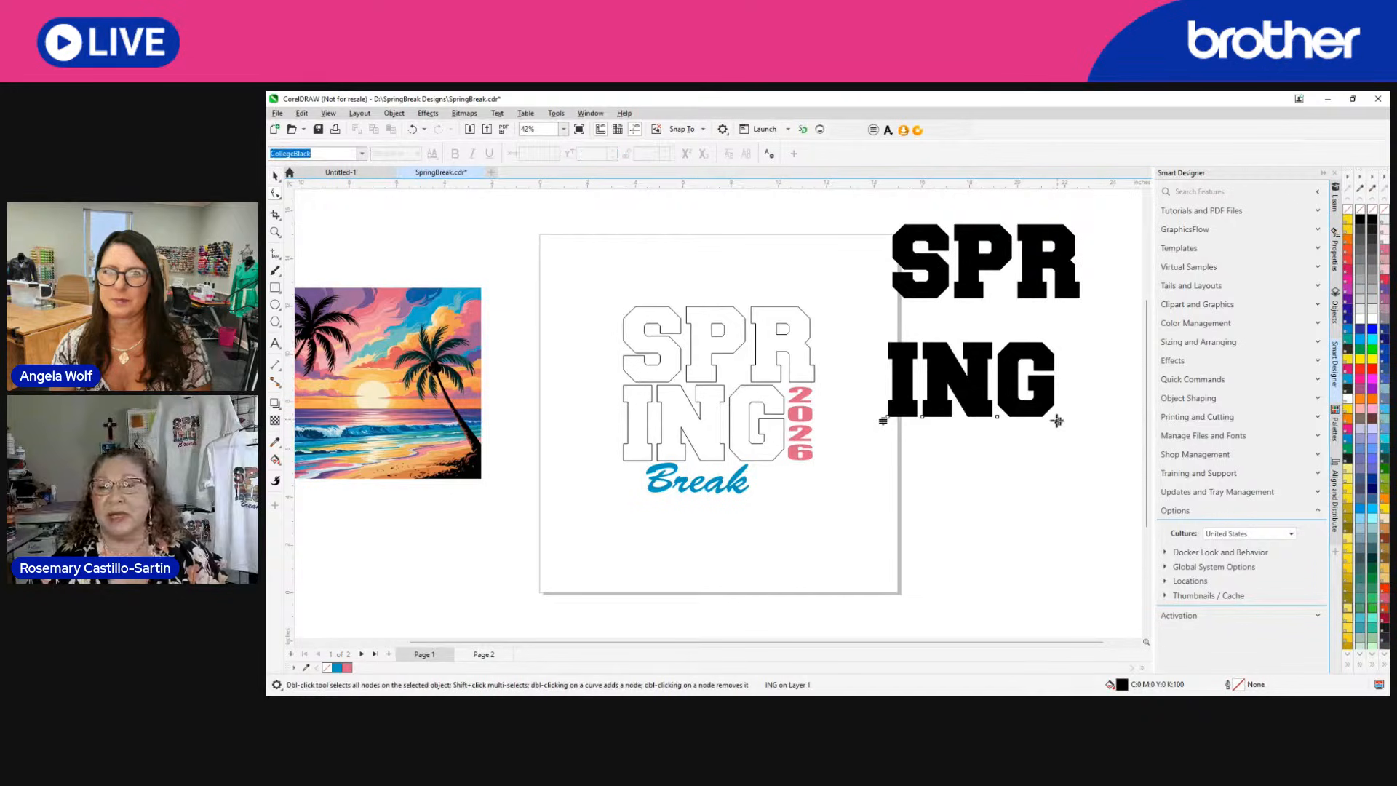
mouse_move(1058, 421)
mouse_down()
mouse_move(1029, 421)
mouse_move(1092, 418)
mouse_move(1050, 419)
mouse_up()
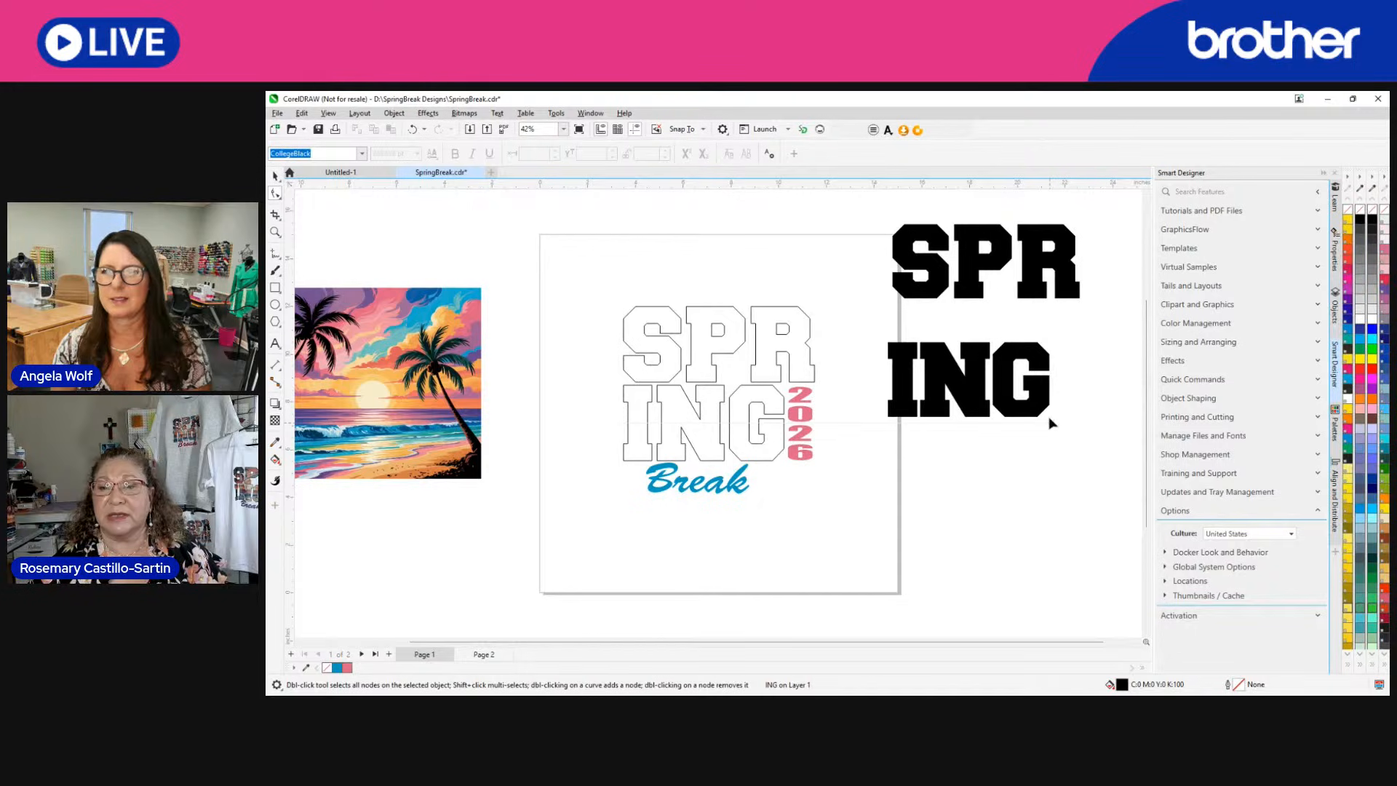
click(1069, 280)
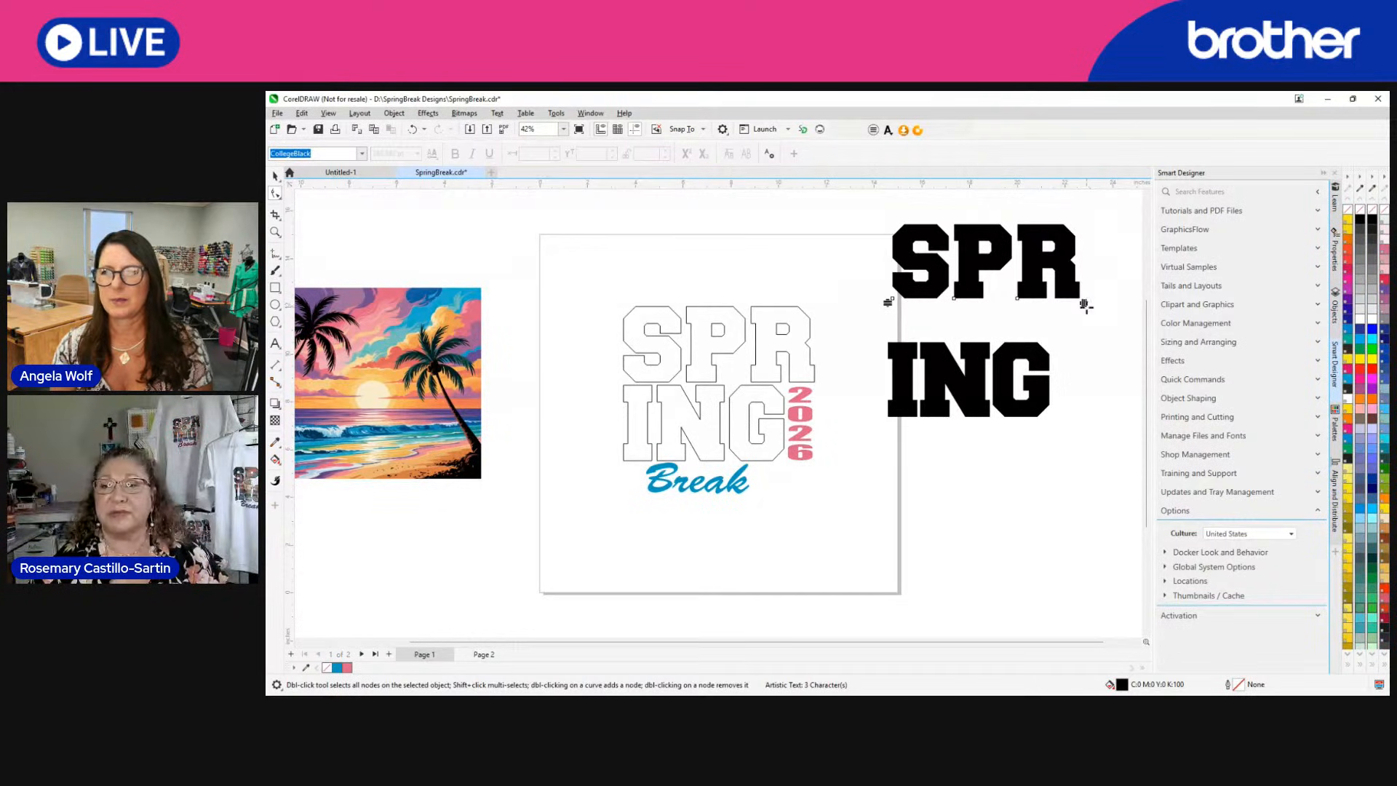
drag(1083, 304, 1072, 309)
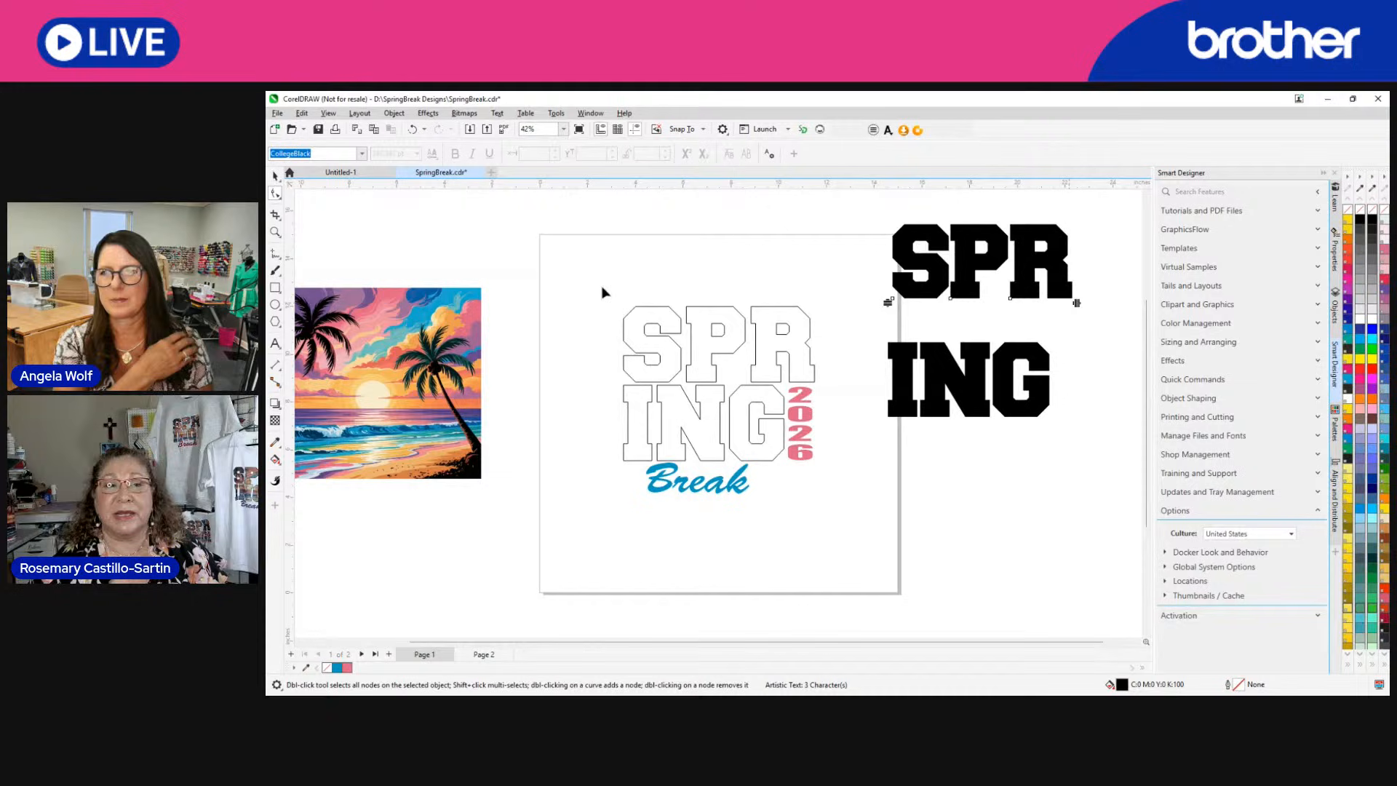
click(275, 175)
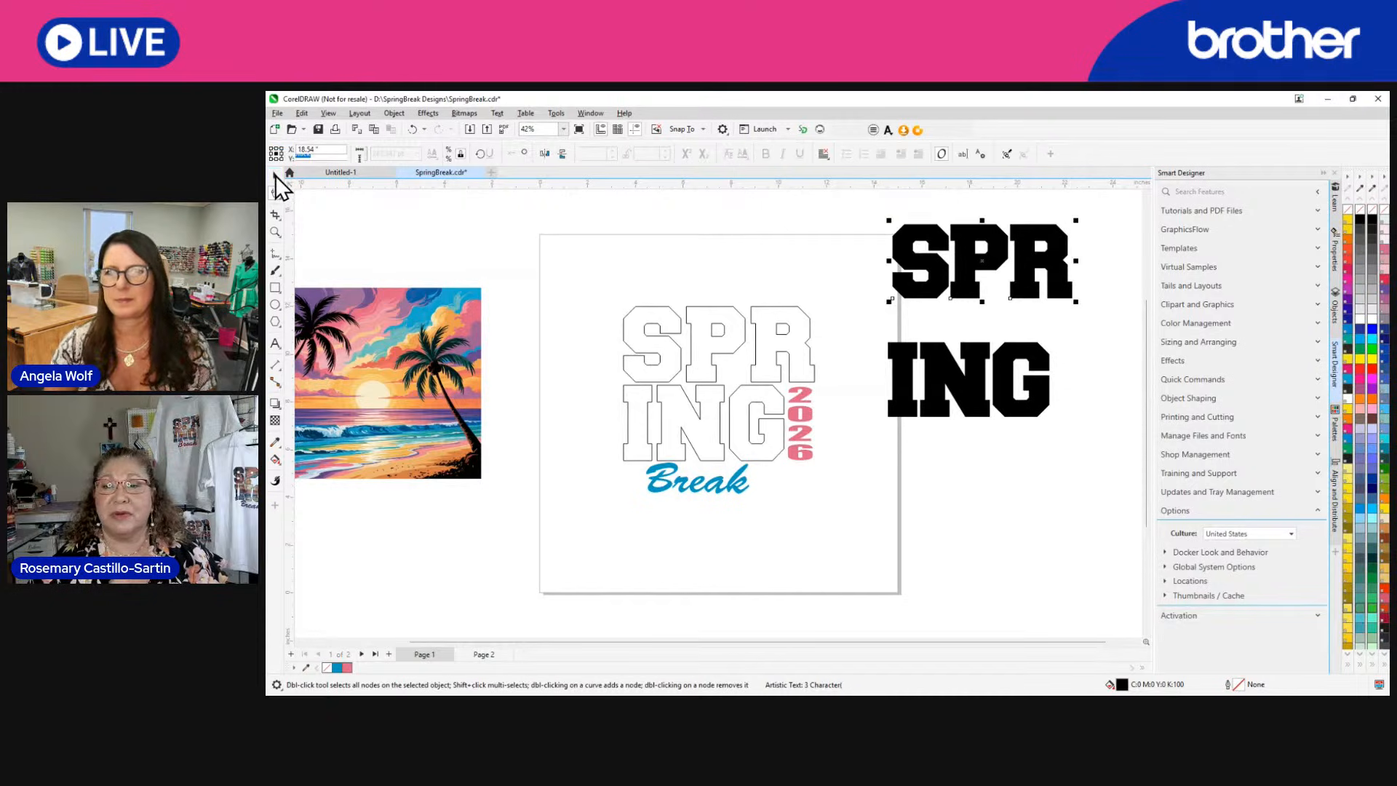
Move ING up directly beneath SPR and align the two texts along their left edges.
click(1006, 406)
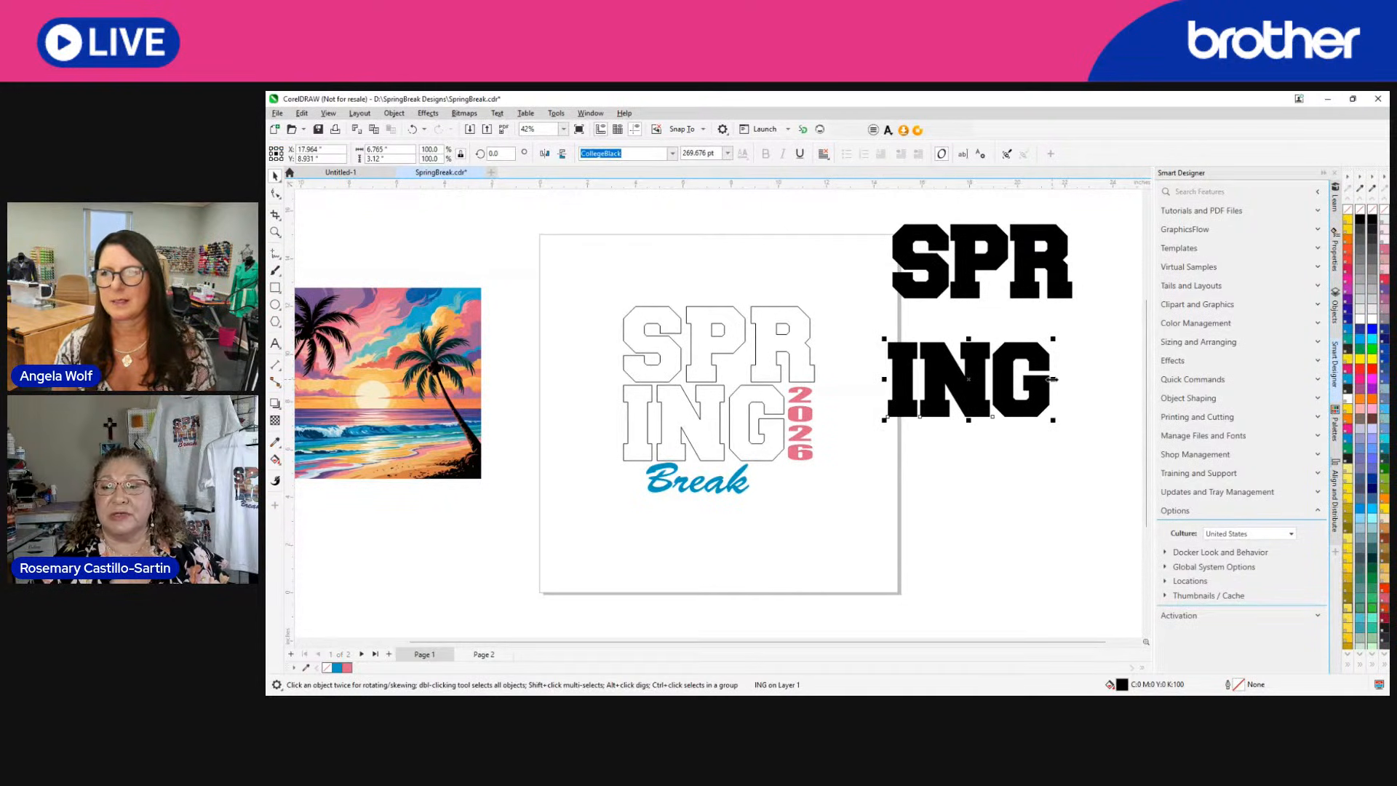
drag(1052, 380, 1002, 369)
drag(870, 214, 1121, 450)
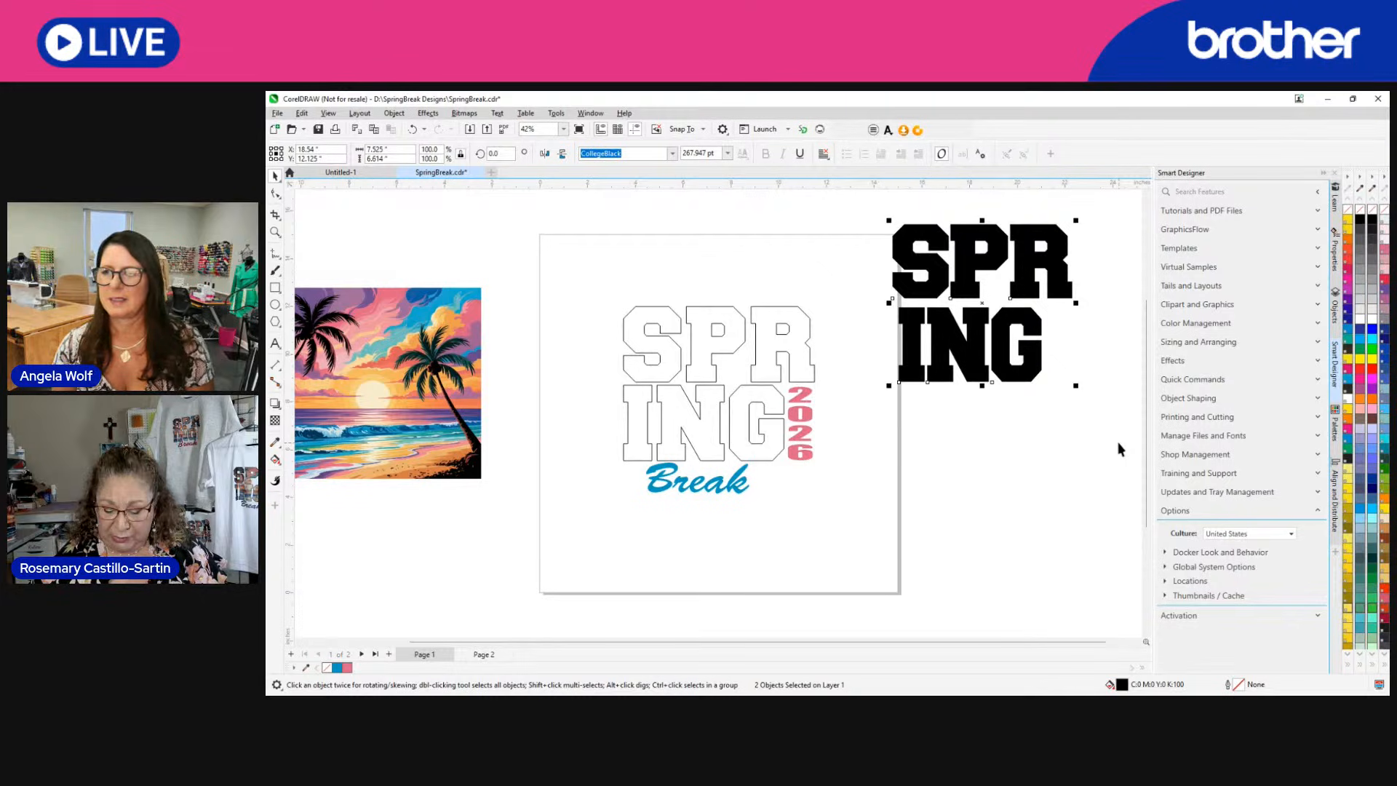
key(l)
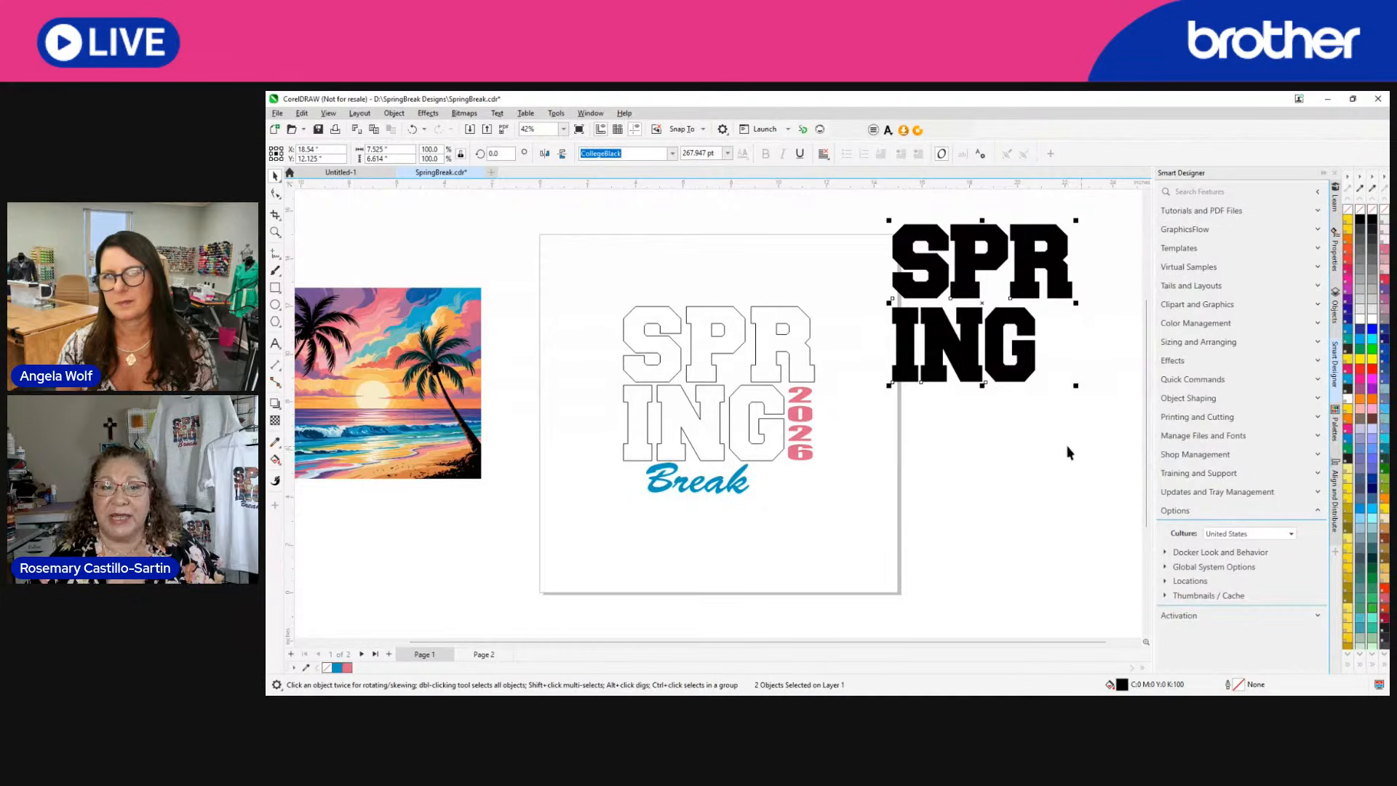
Move the beach sunset image right so it overlaps the page's left edge beside the outlined SPRING design.
click(367, 414)
drag(367, 414, 491, 374)
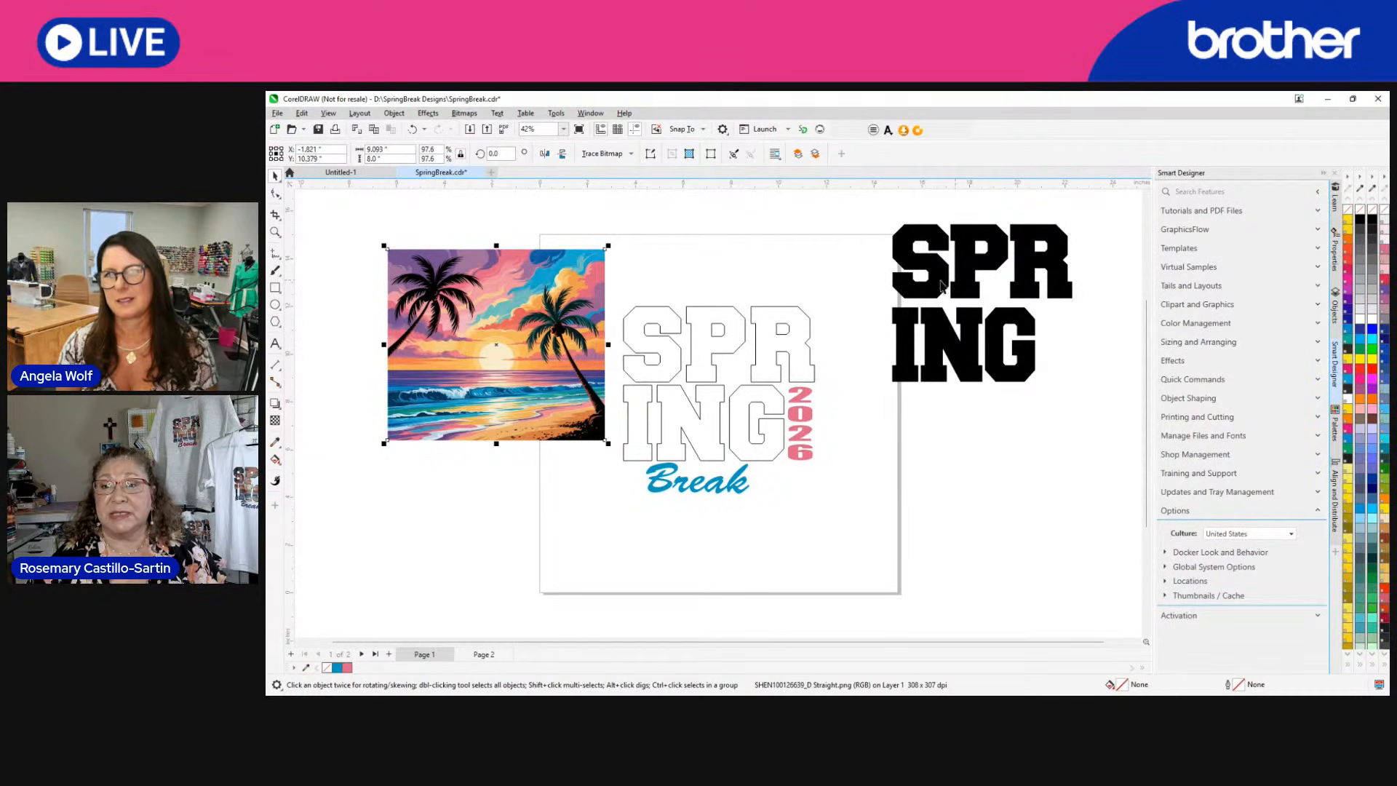
Give the solid SPR and ING texts a black hairline outline with no fill, and shift them slightly down.
drag(866, 218, 1041, 426)
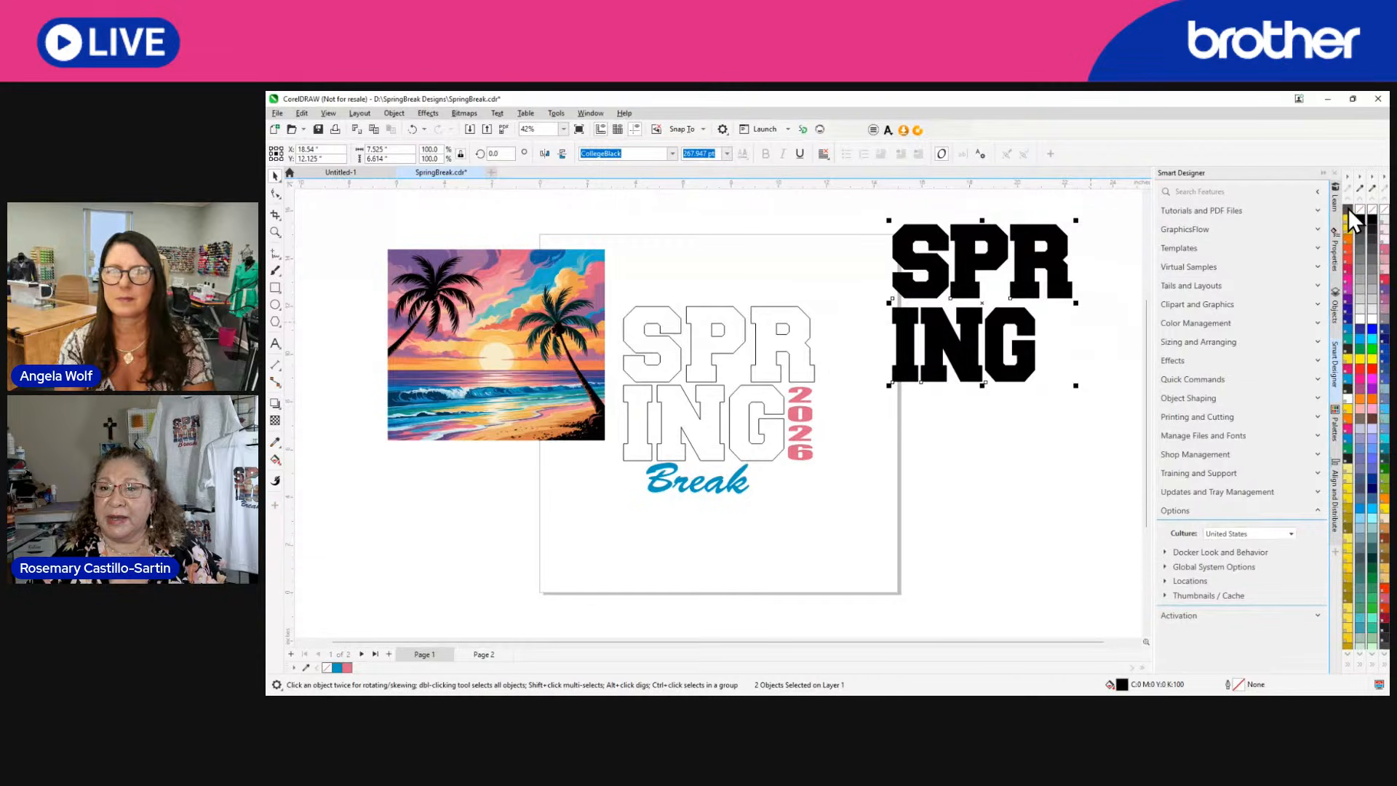
click(1348, 208)
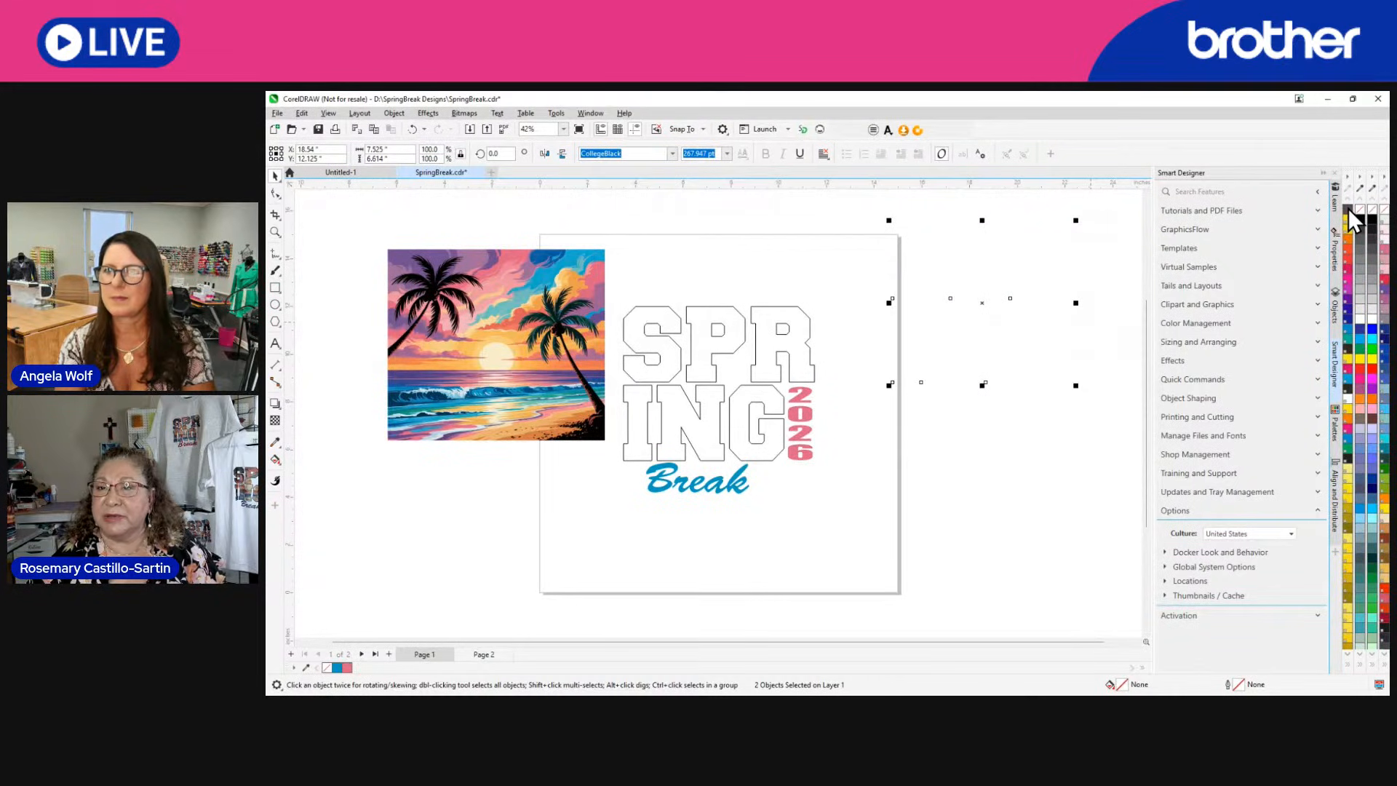
click(1347, 208)
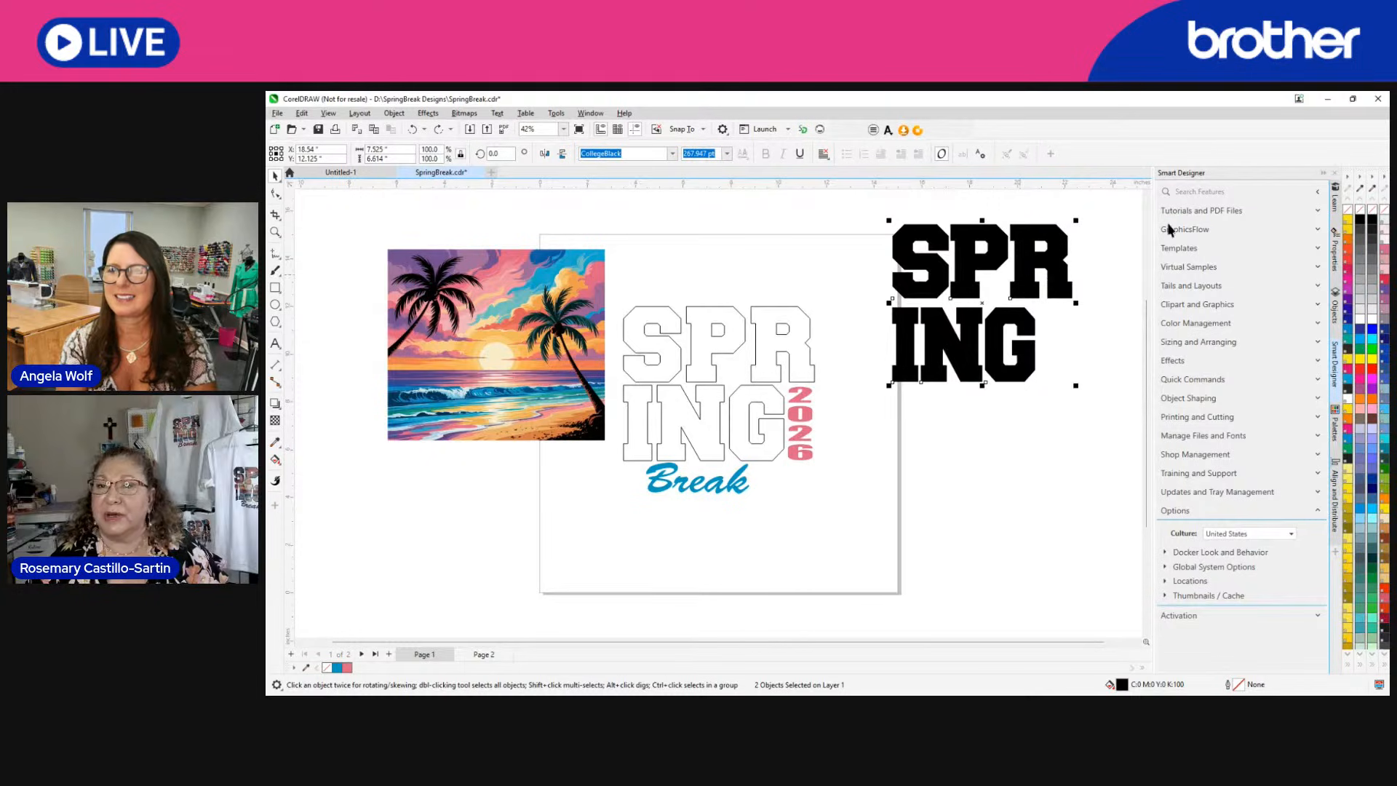
right_click(1359, 220)
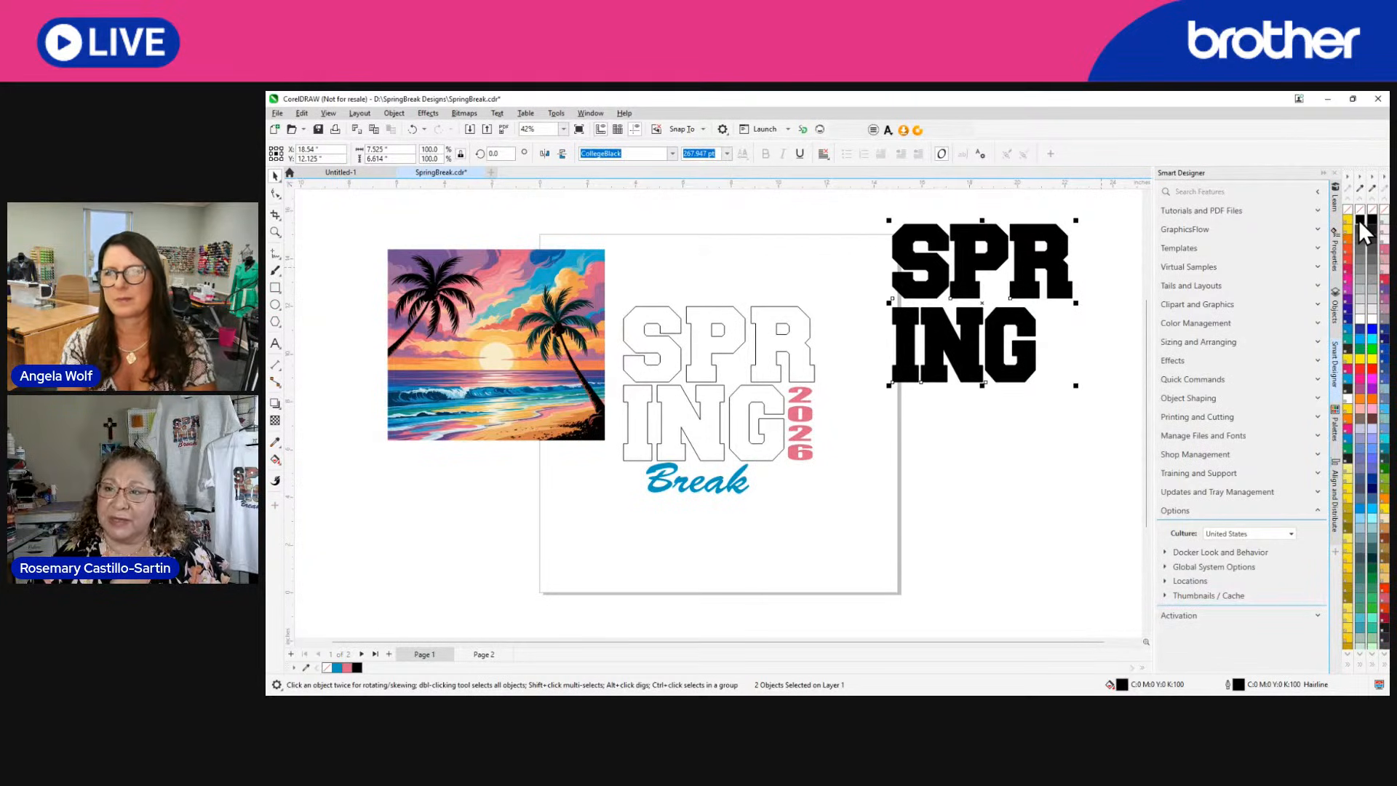
click(1360, 209)
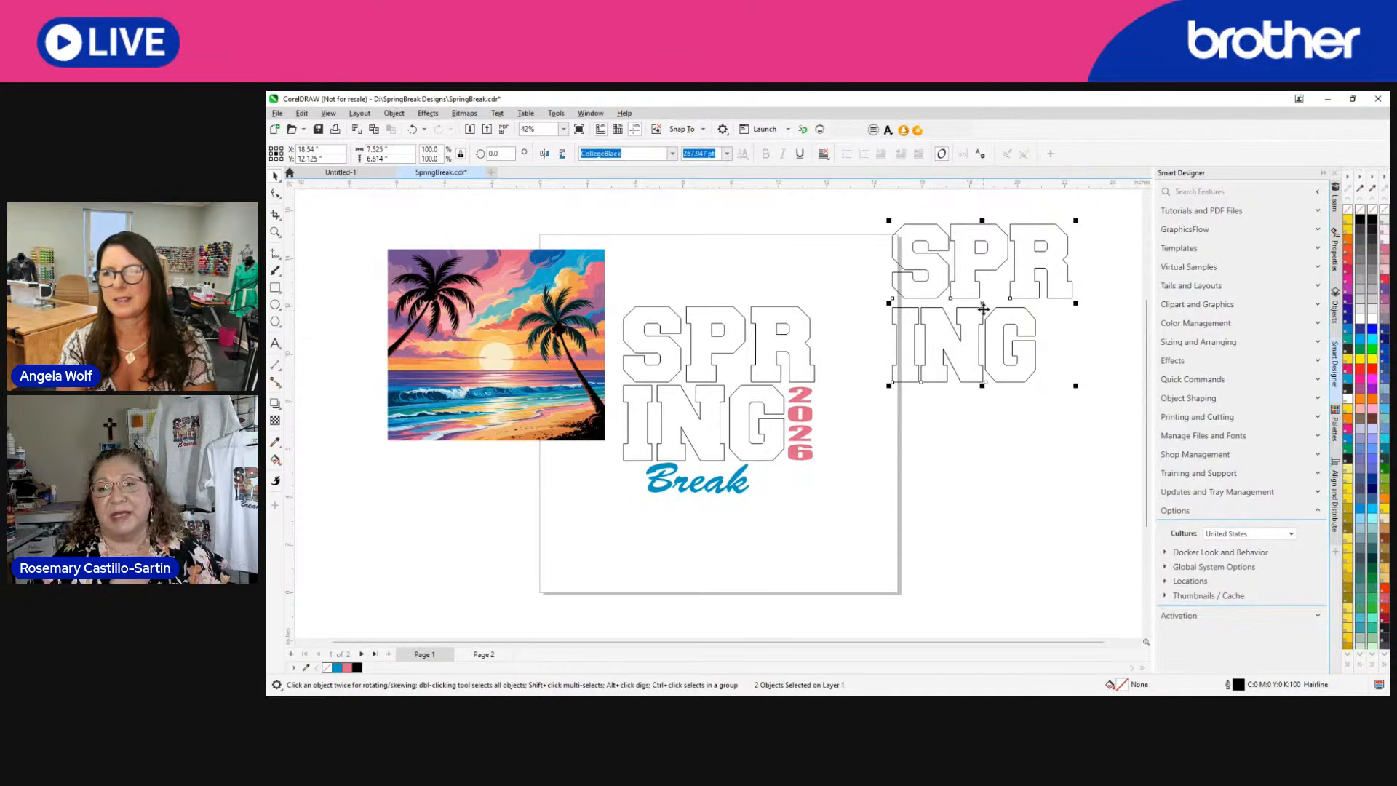
drag(984, 306, 990, 336)
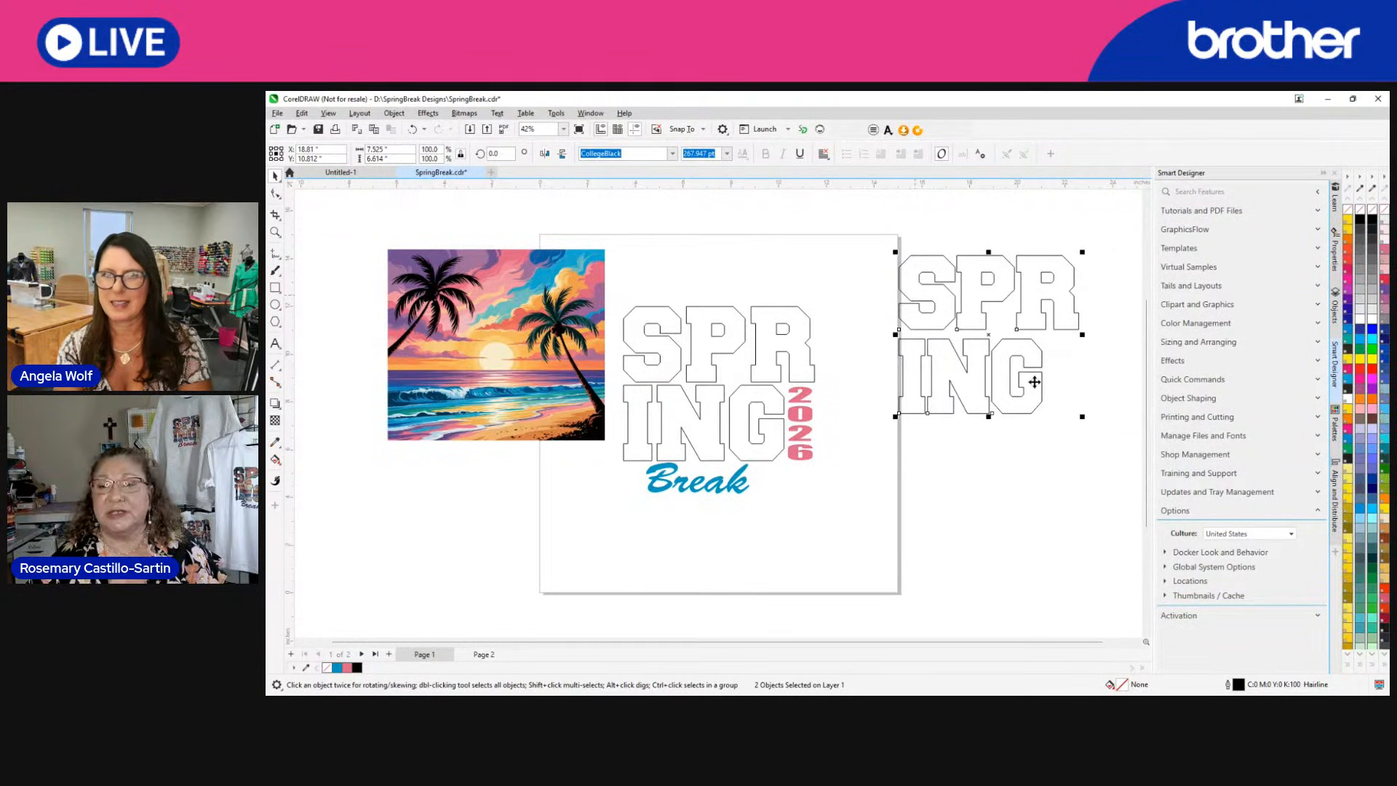
Scale the beach sunset image over the outlined texts to about 8.45 by 7.46 inches, and move it back across the page's left edge.
drag(476, 377, 937, 357)
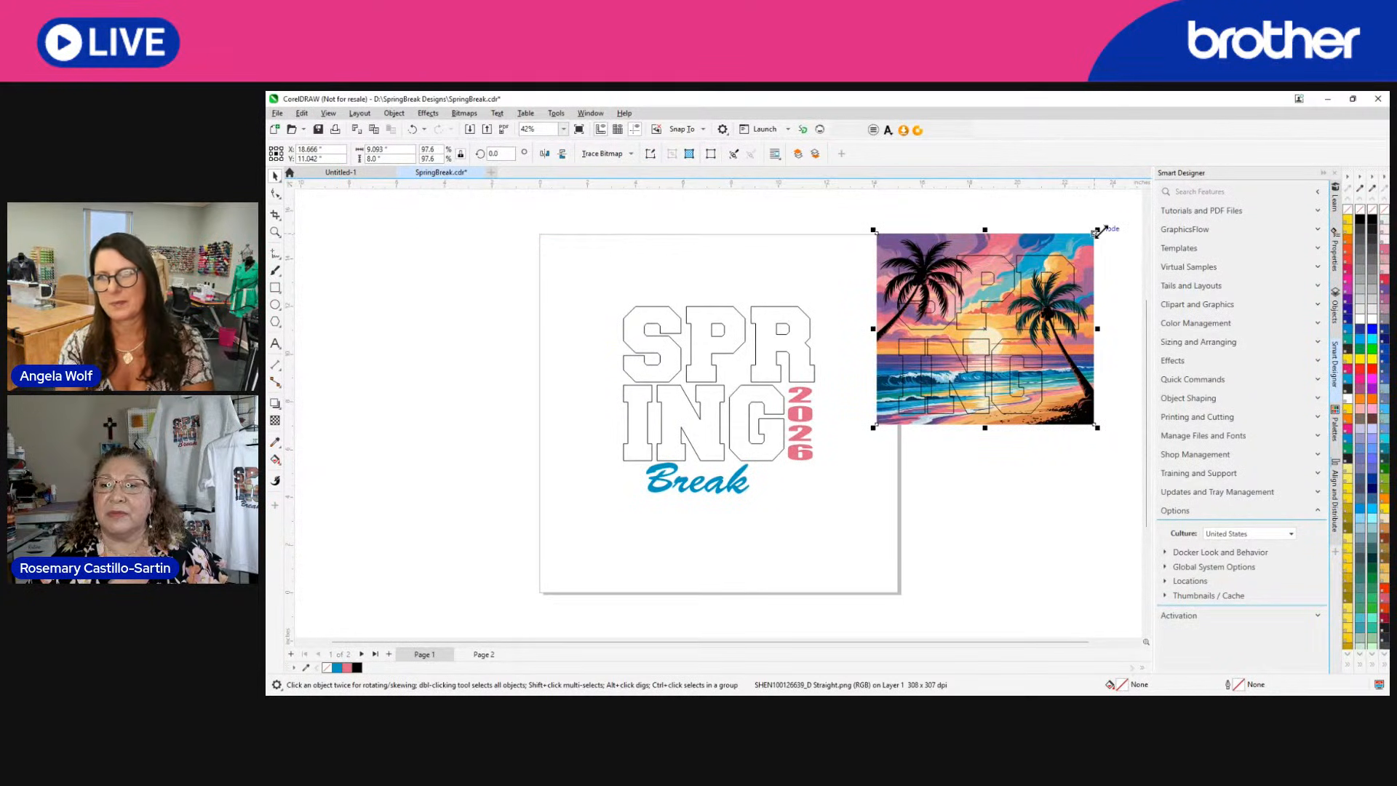
drag(1098, 231, 1084, 241)
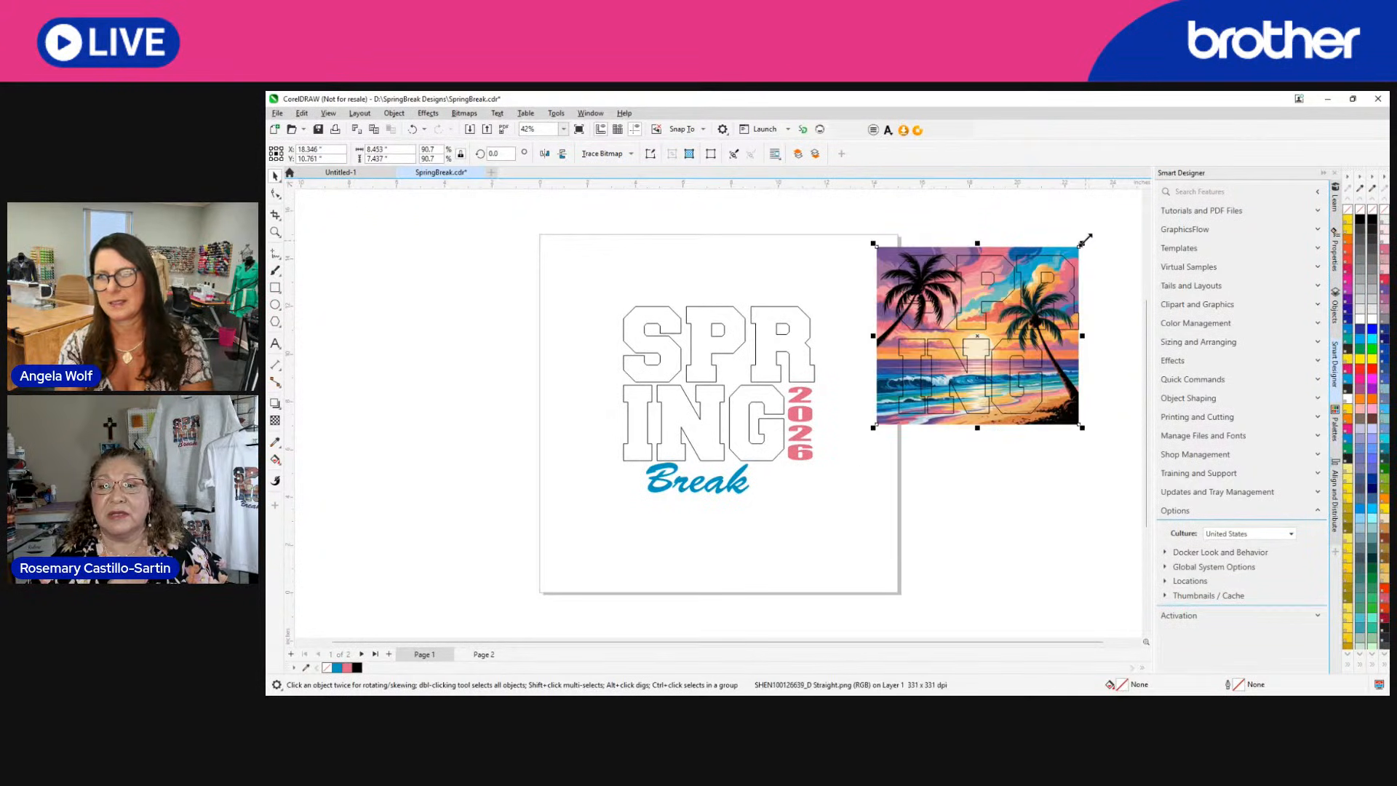
double_click(889, 386)
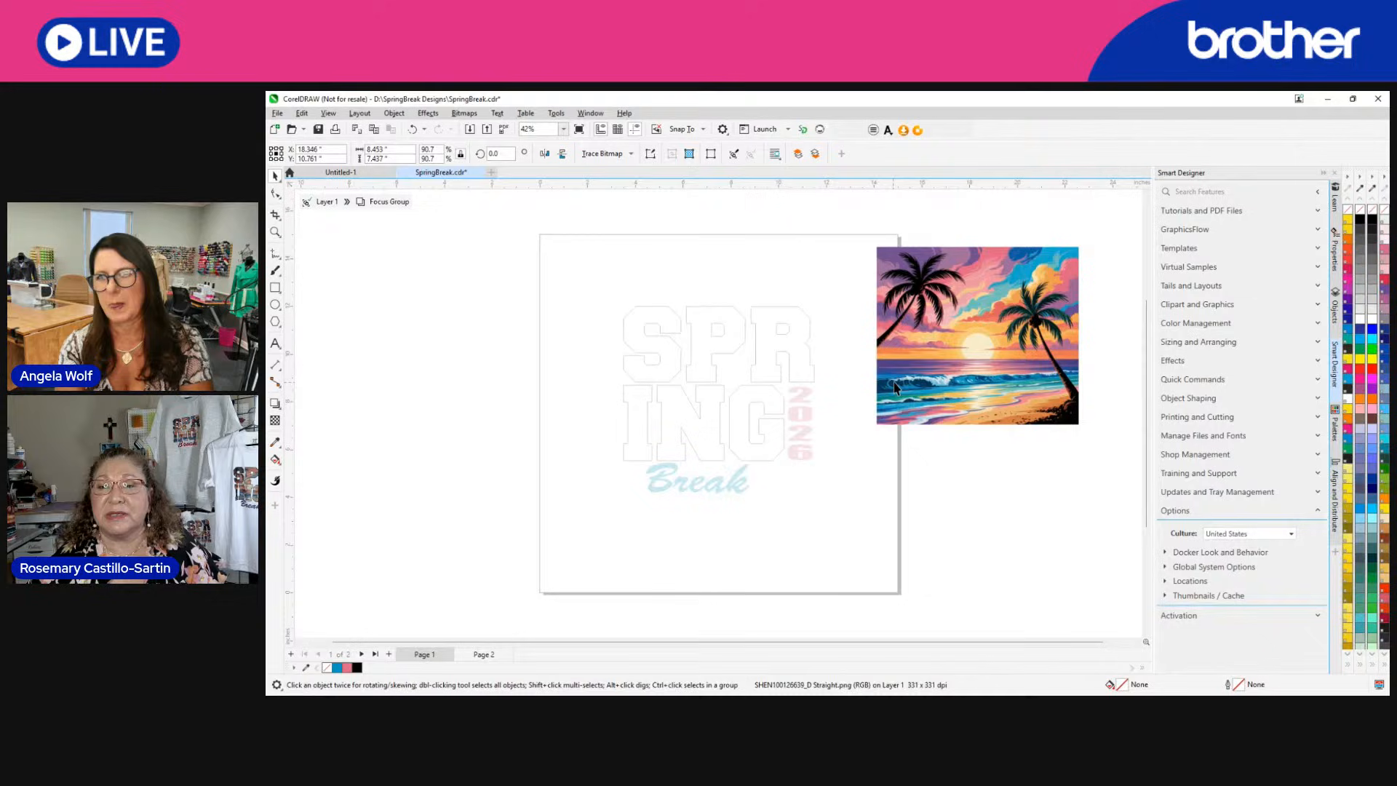
click(874, 420)
click(887, 419)
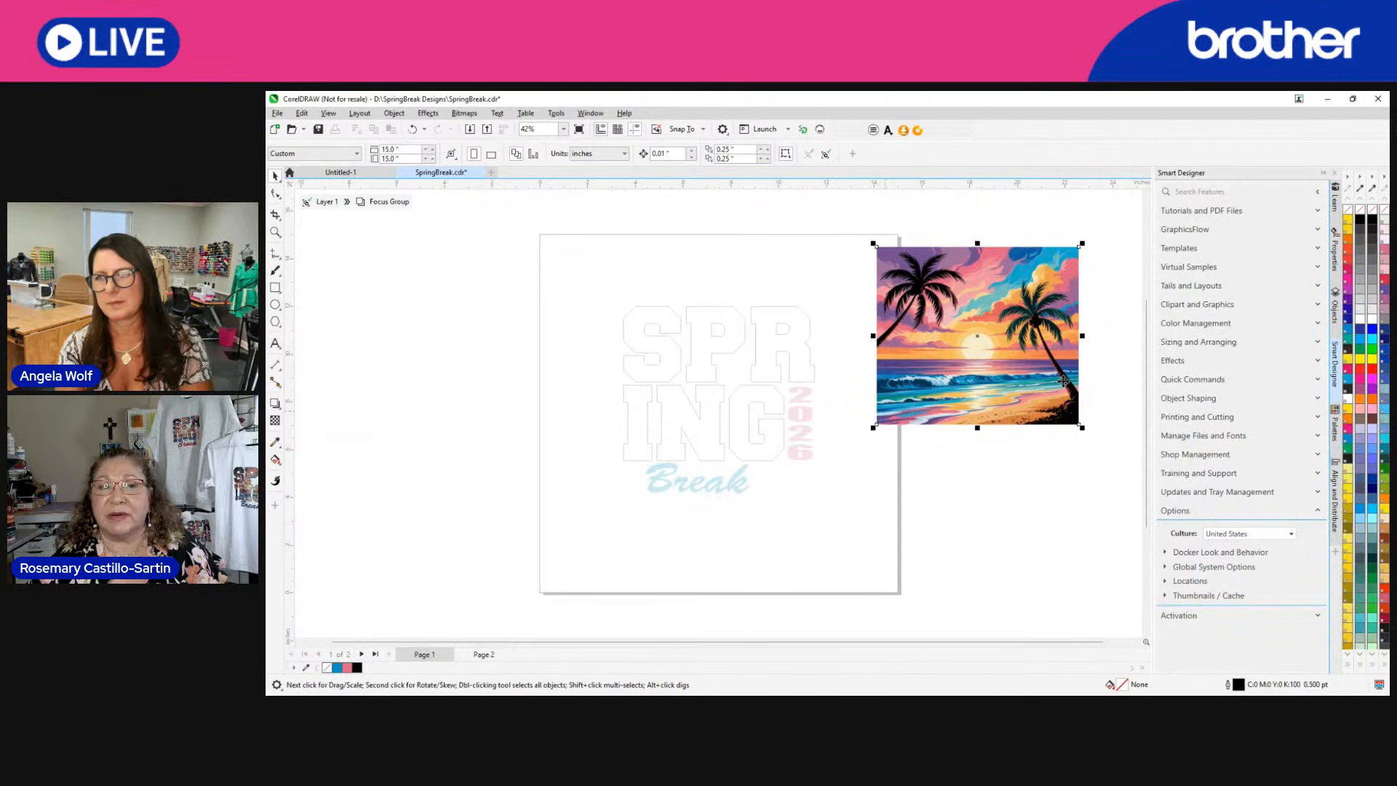
click(308, 205)
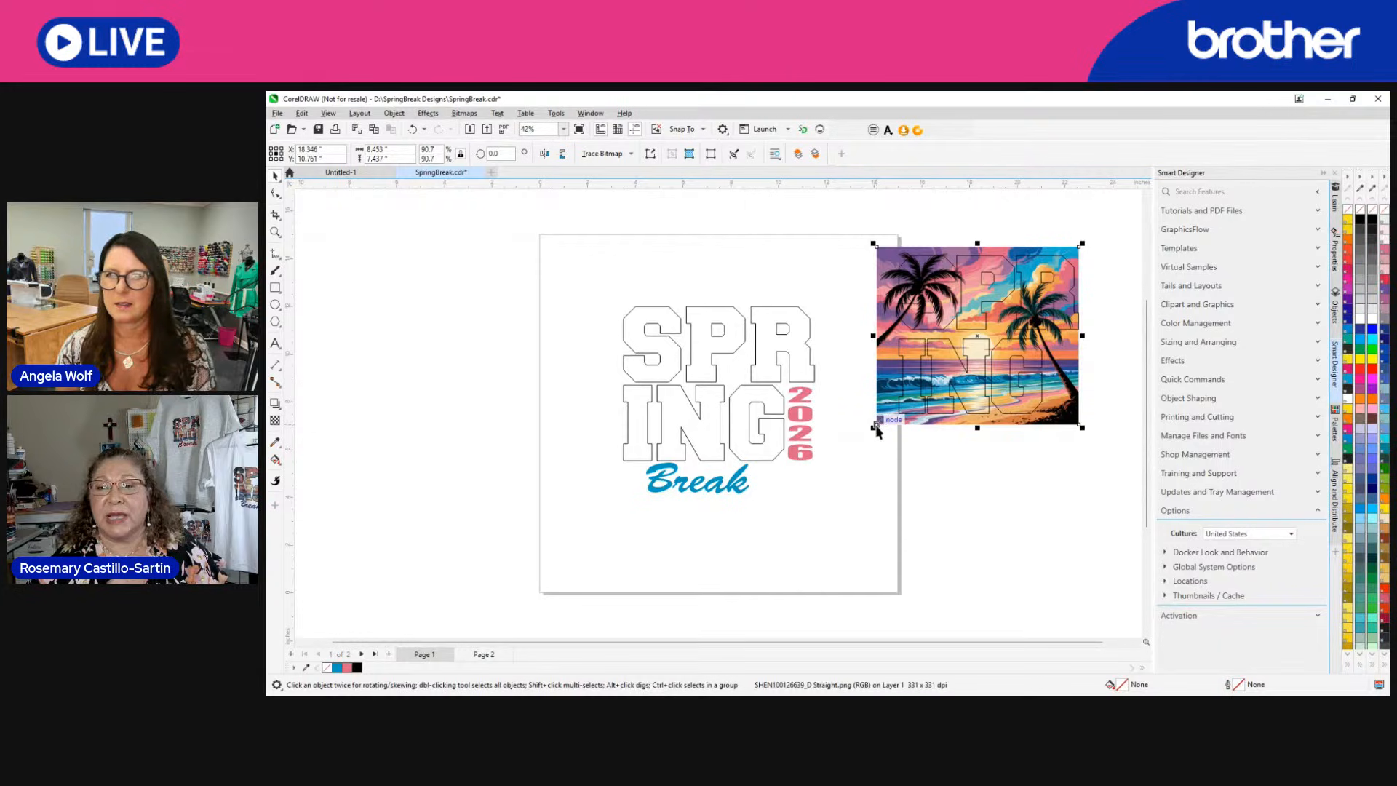
drag(882, 318, 384, 368)
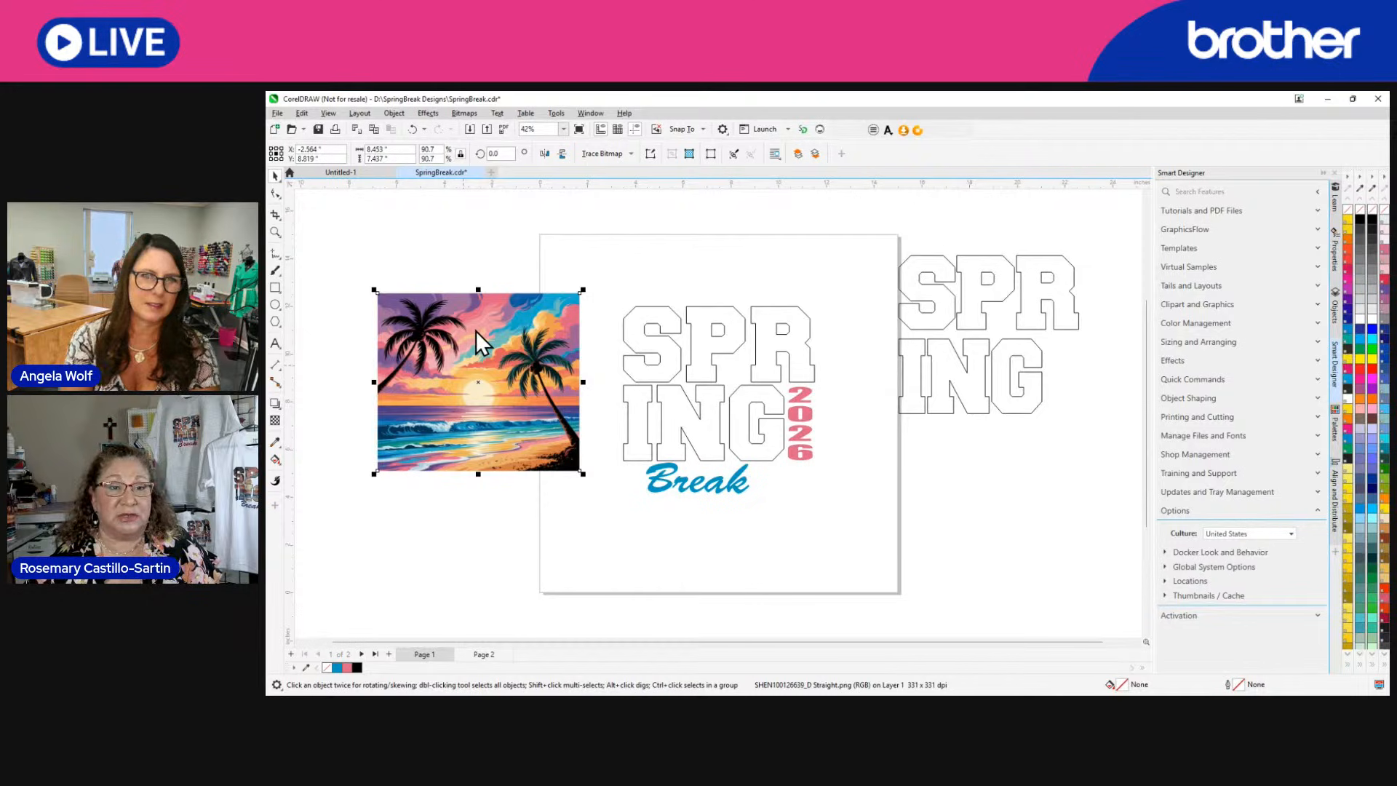
Try to PowerClip the beach sunset image inside the SPR text alone, and undo it.
click(495, 518)
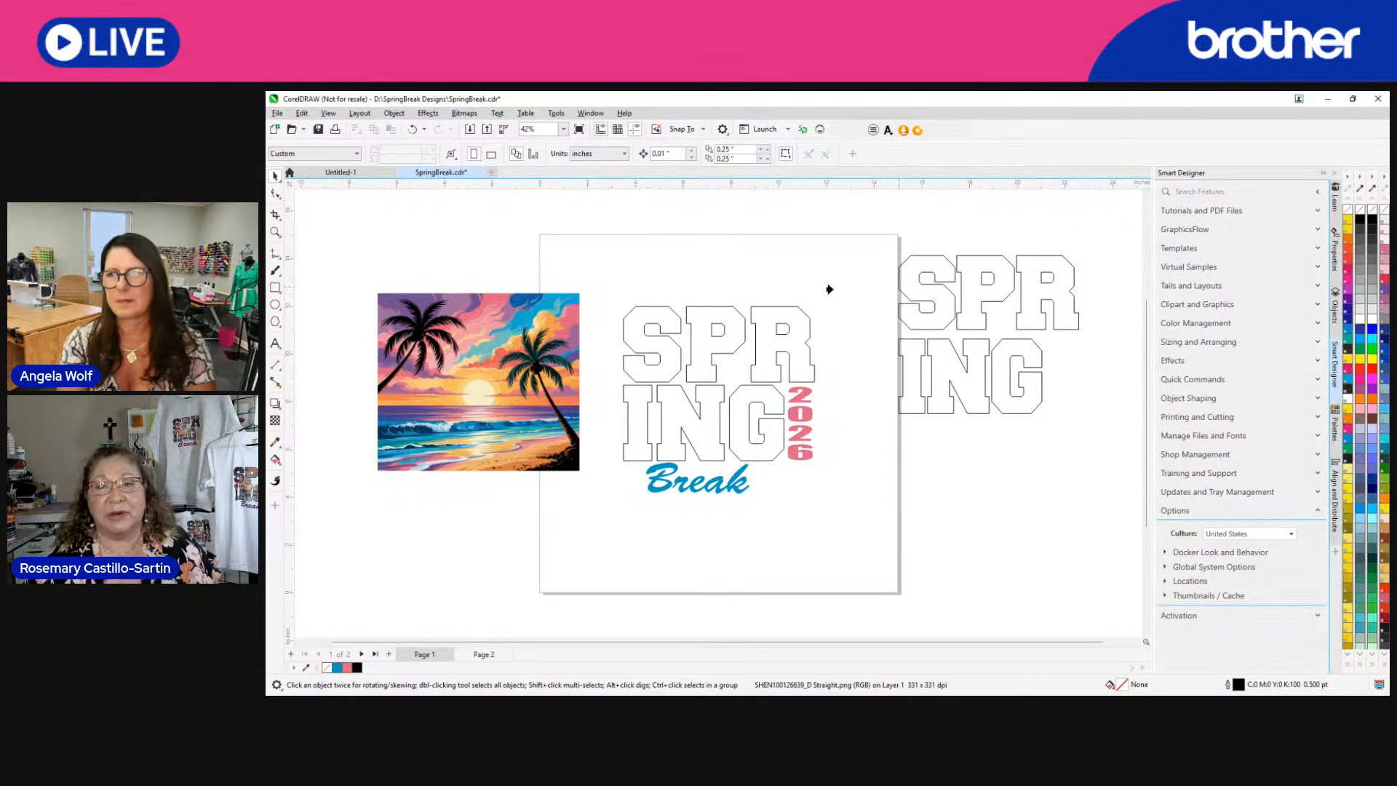
click(916, 291)
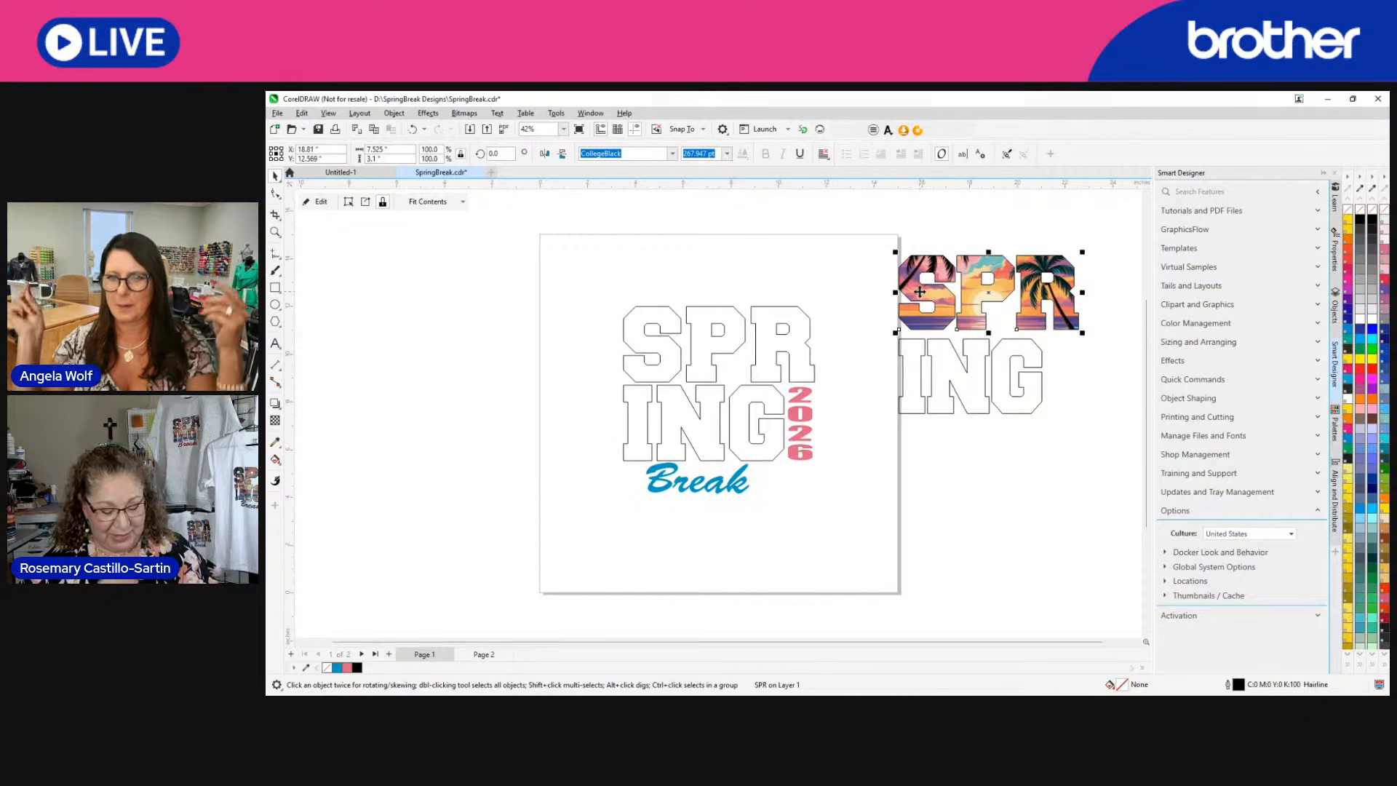
key(ctrl+z)
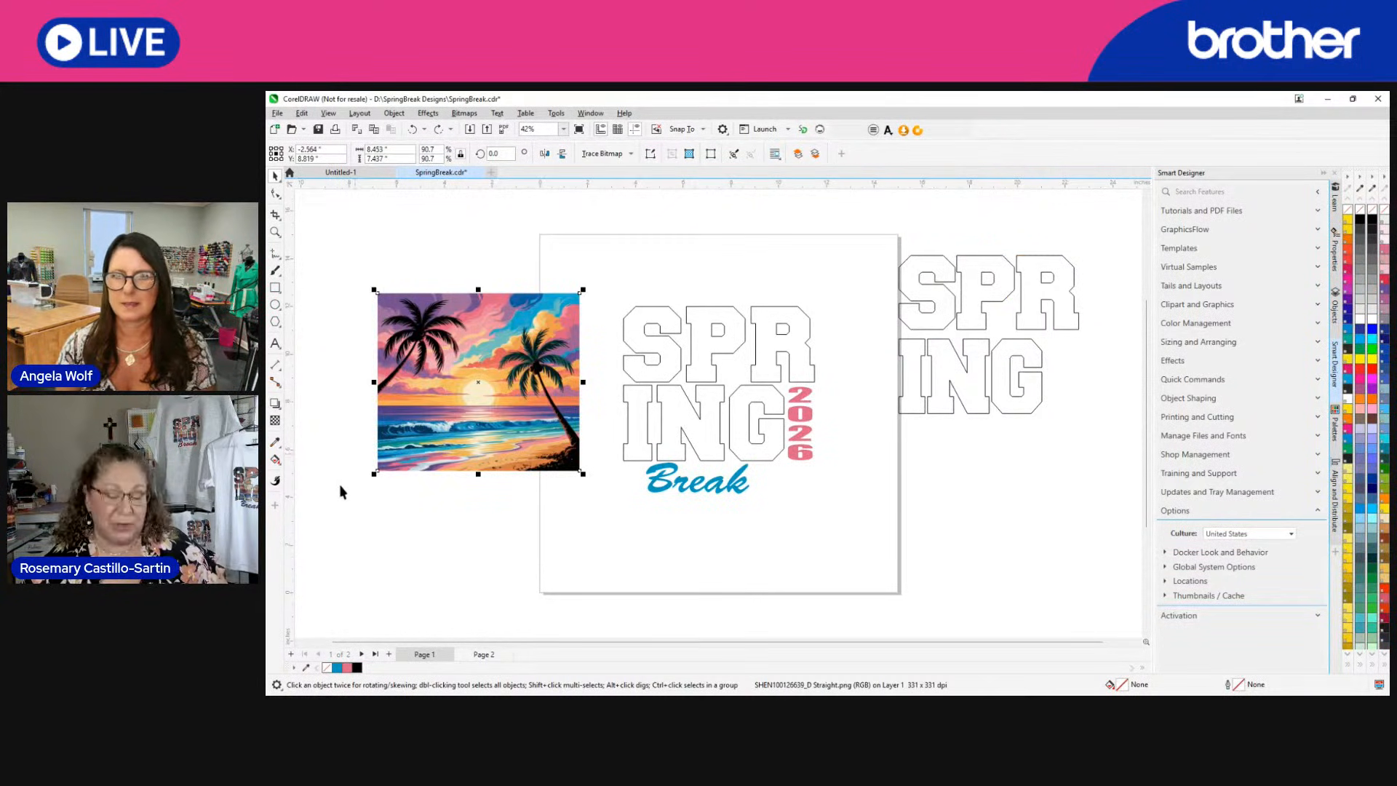
Group the outlined SPR and ING texts beside the page and PowerClip the beach sunset image inside the group.
click(881, 489)
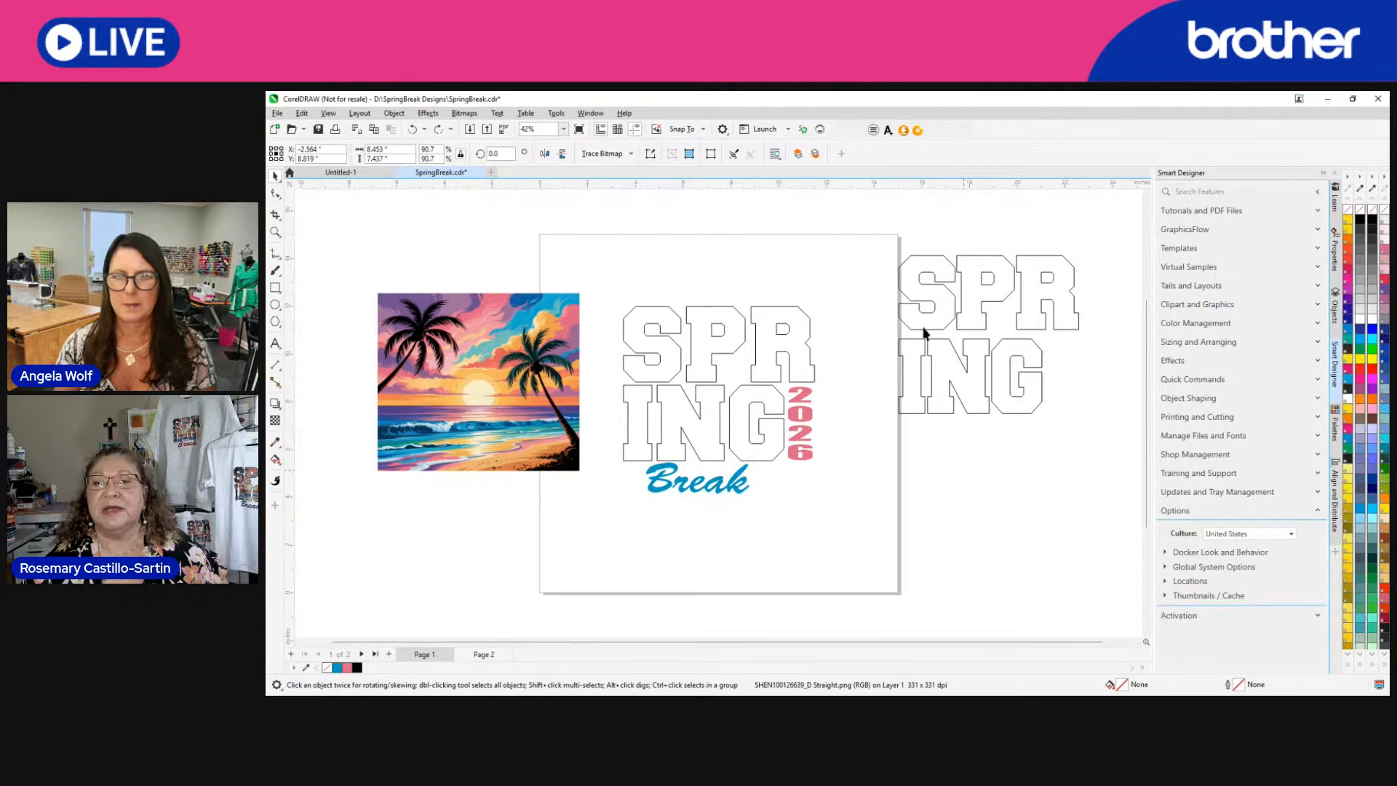
drag(939, 259, 1108, 482)
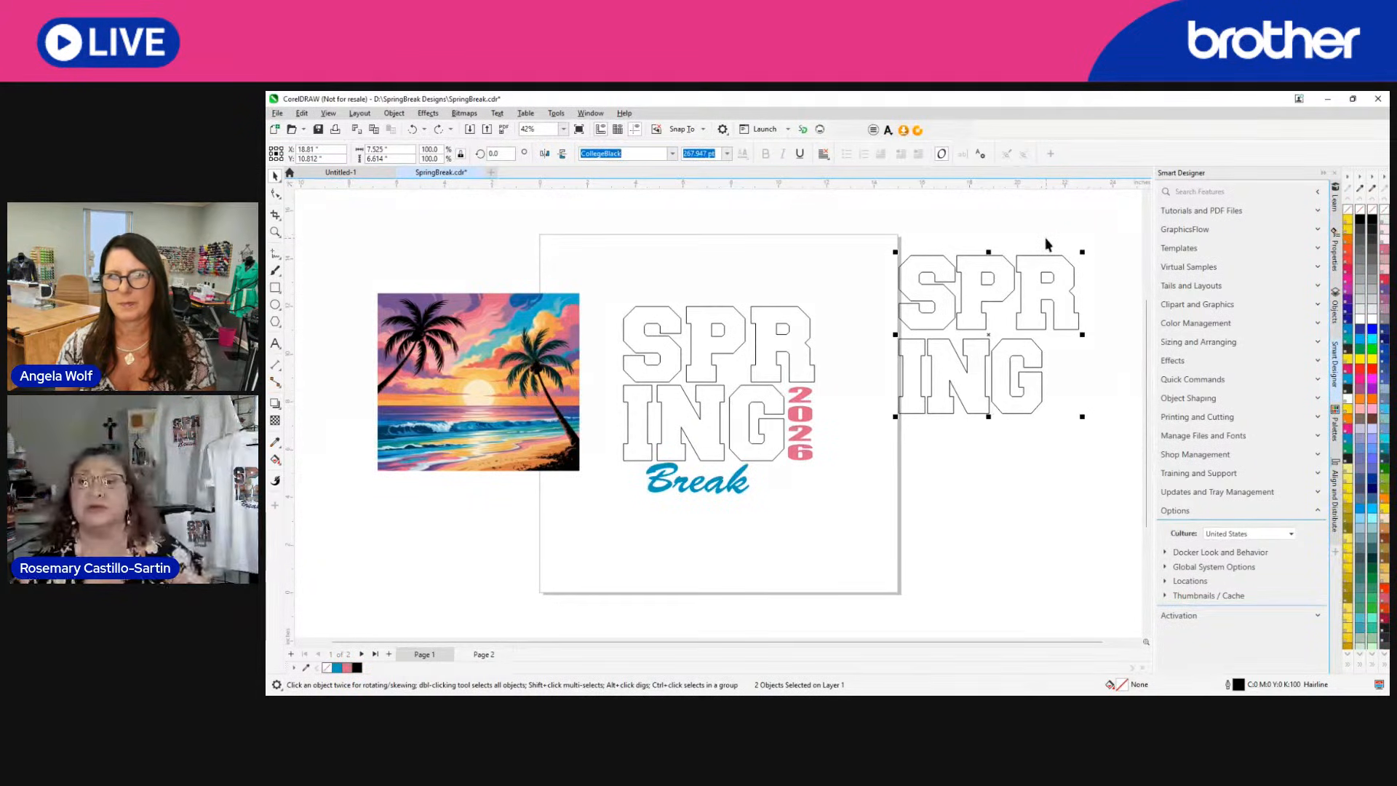
key(ctrl+g)
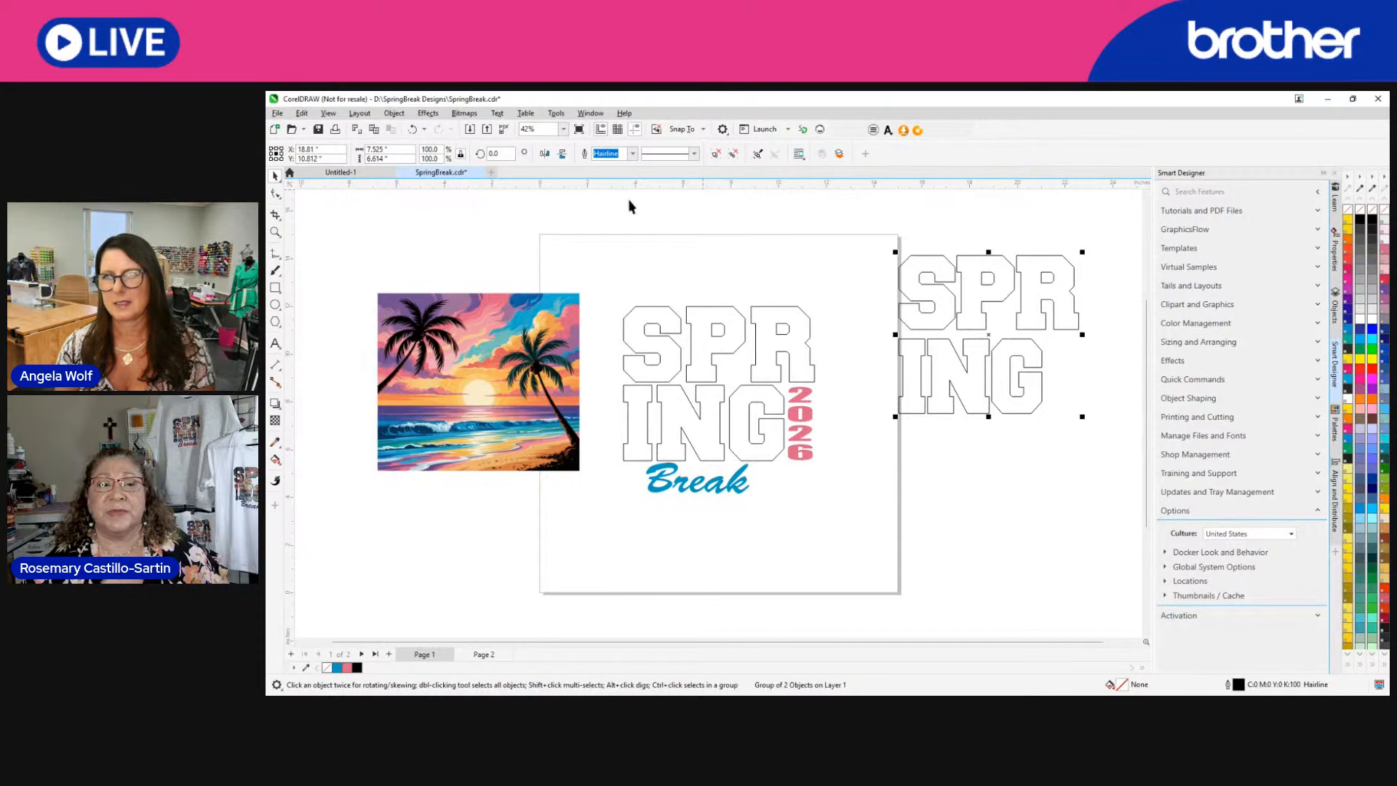
click(483, 351)
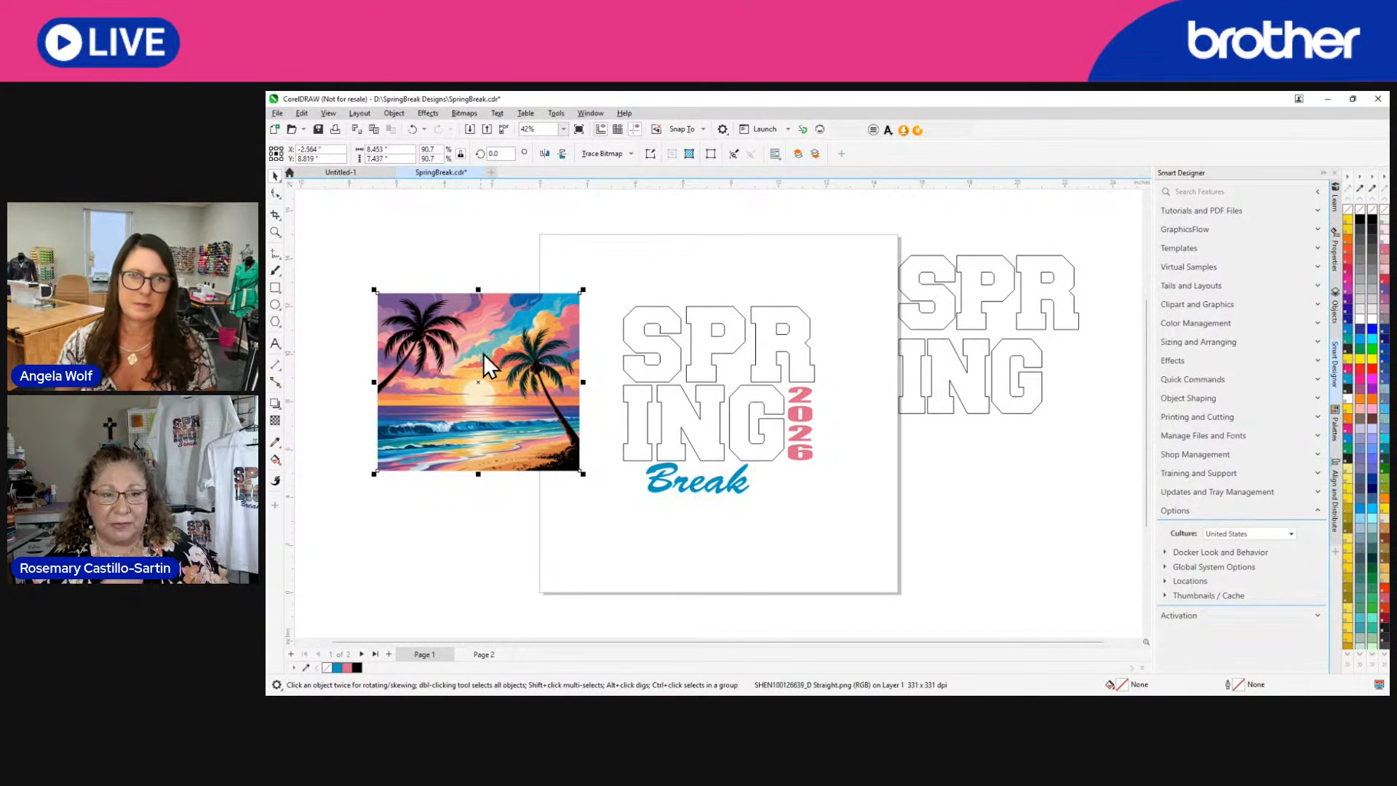
click(514, 517)
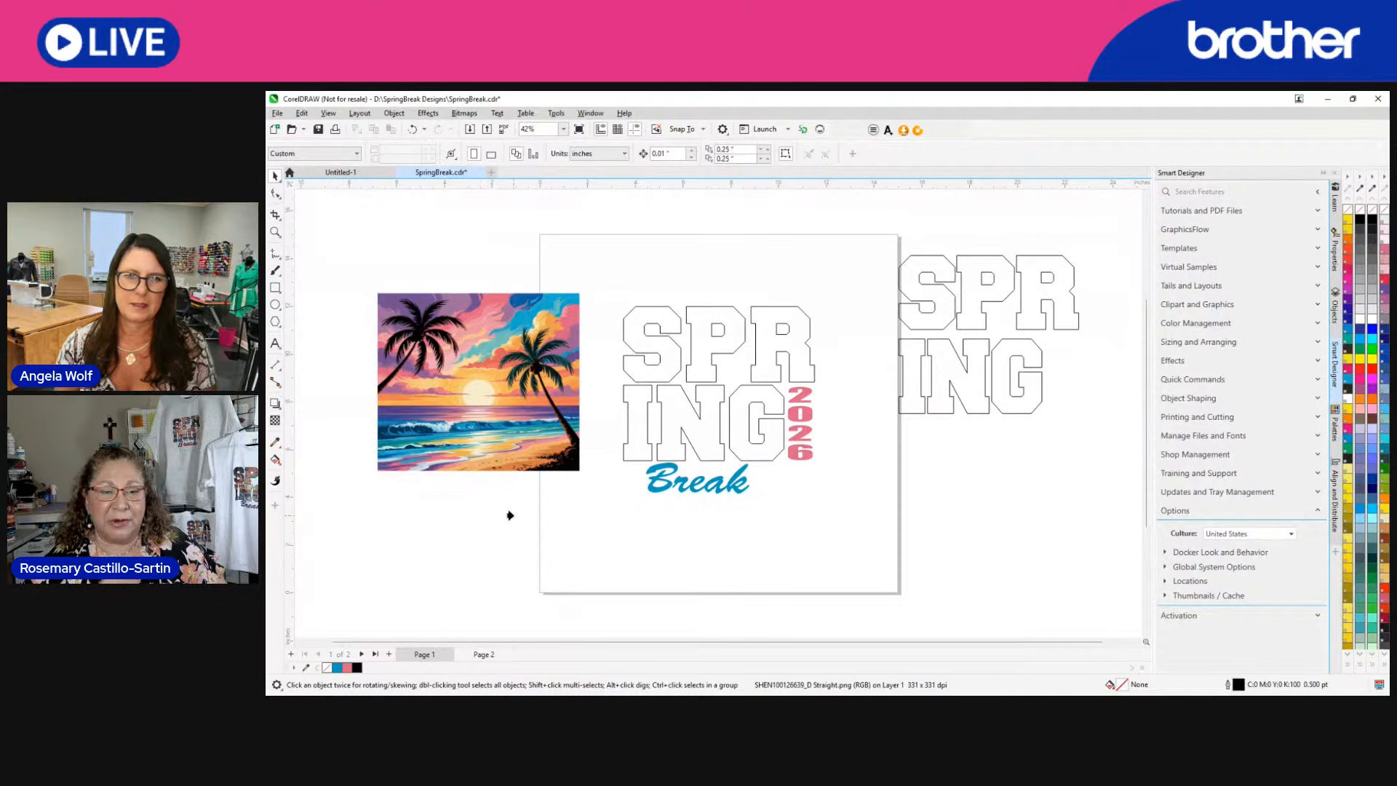
click(904, 319)
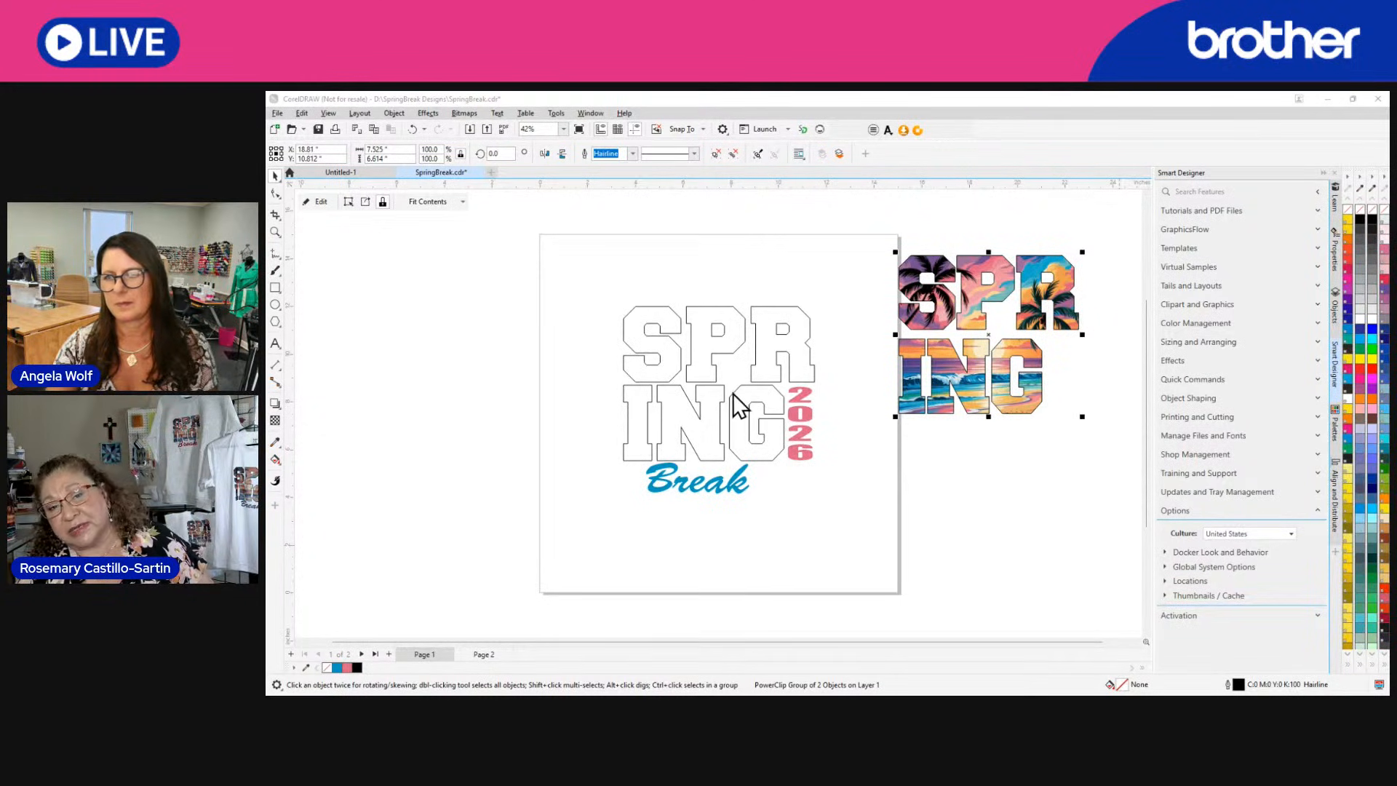
Set the outline width of the image-filled SPR/ING group to 7 pt and confirm its outline pen settings.
text(3)
key(Return)
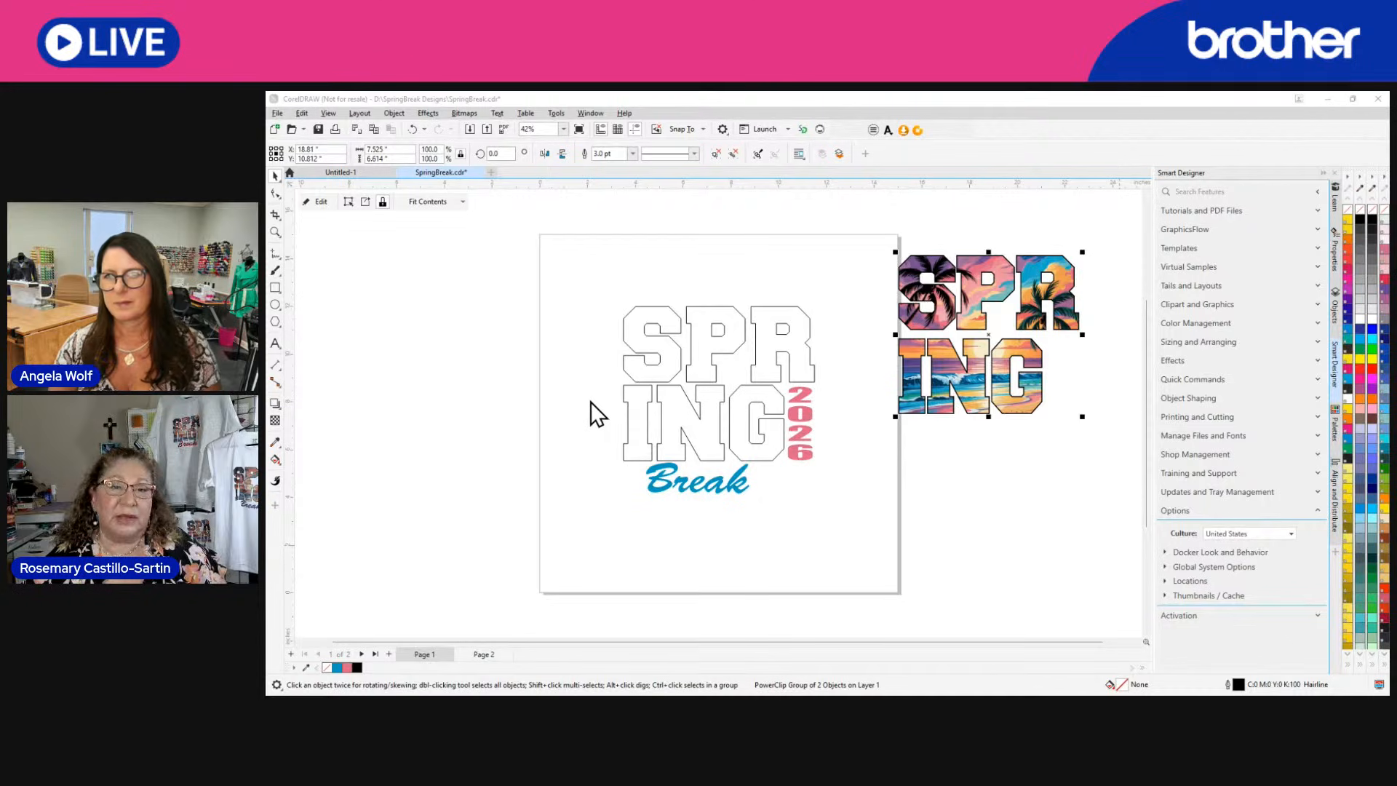
text(4)
key(Return)
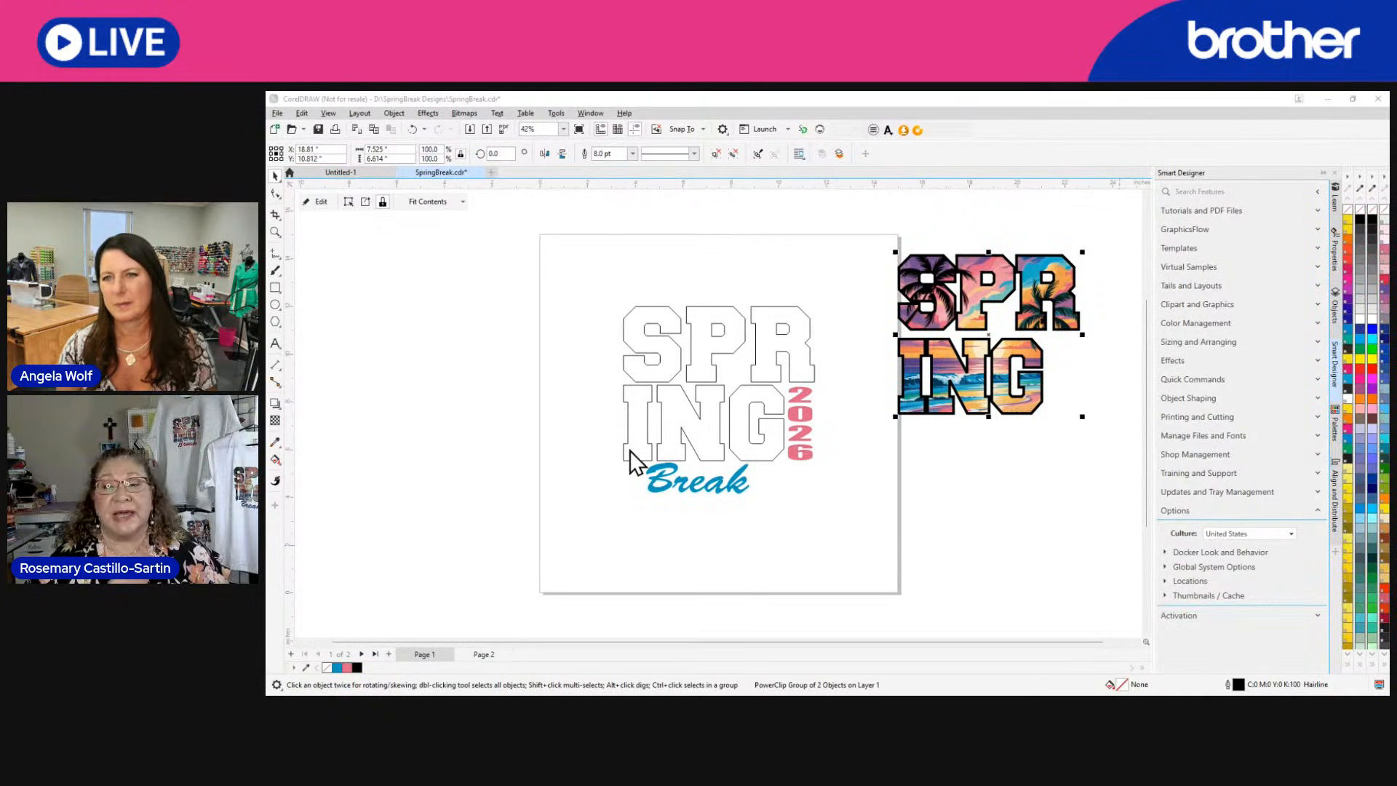
click(614, 329)
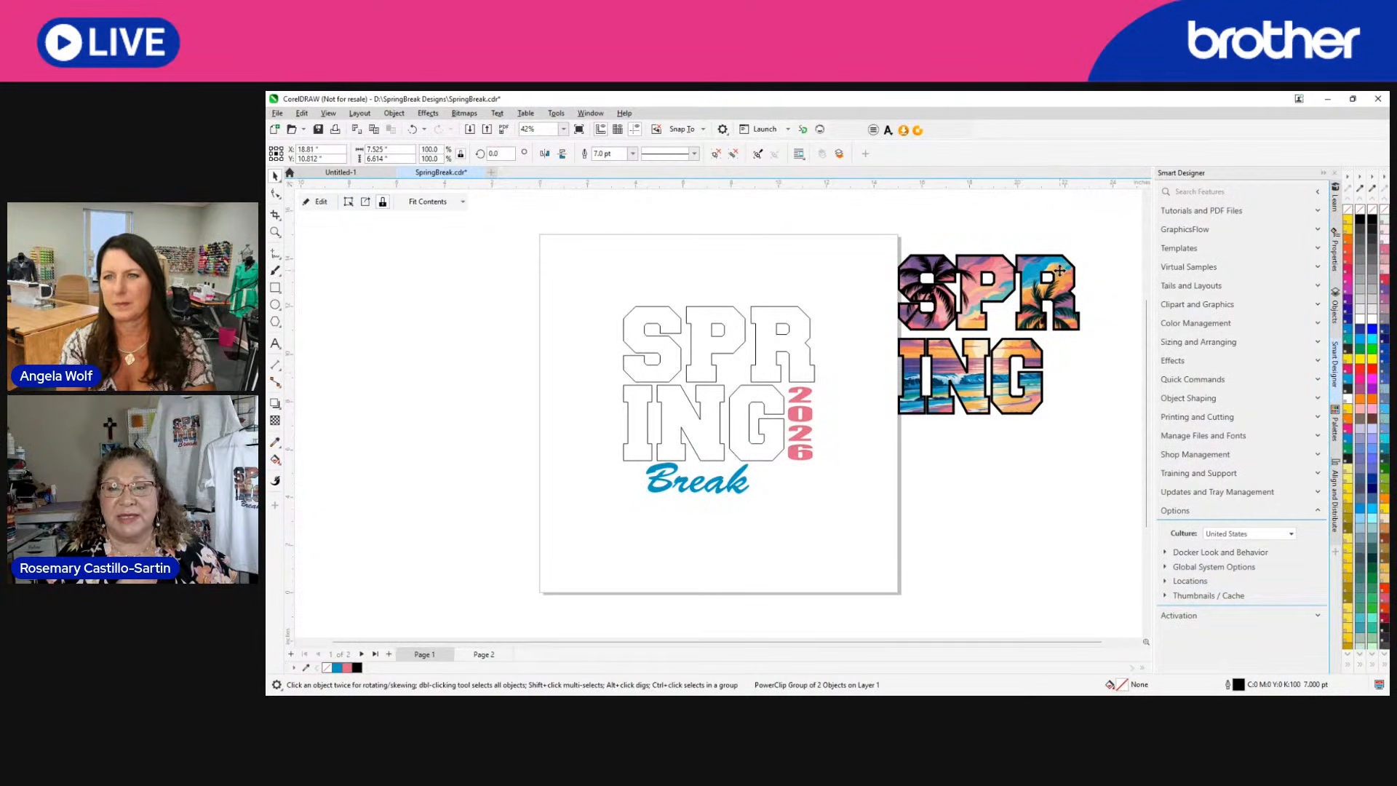
double_click(1263, 687)
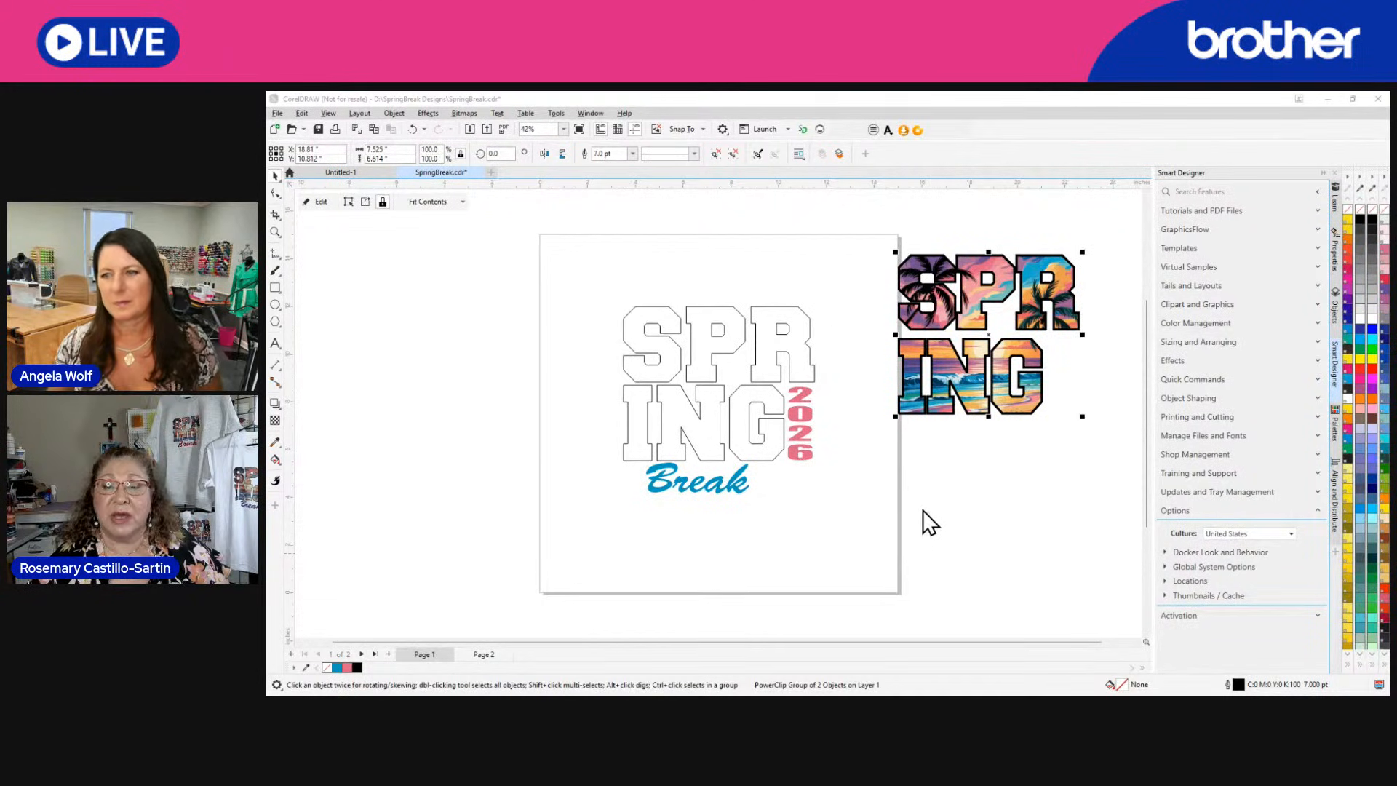
click(1055, 599)
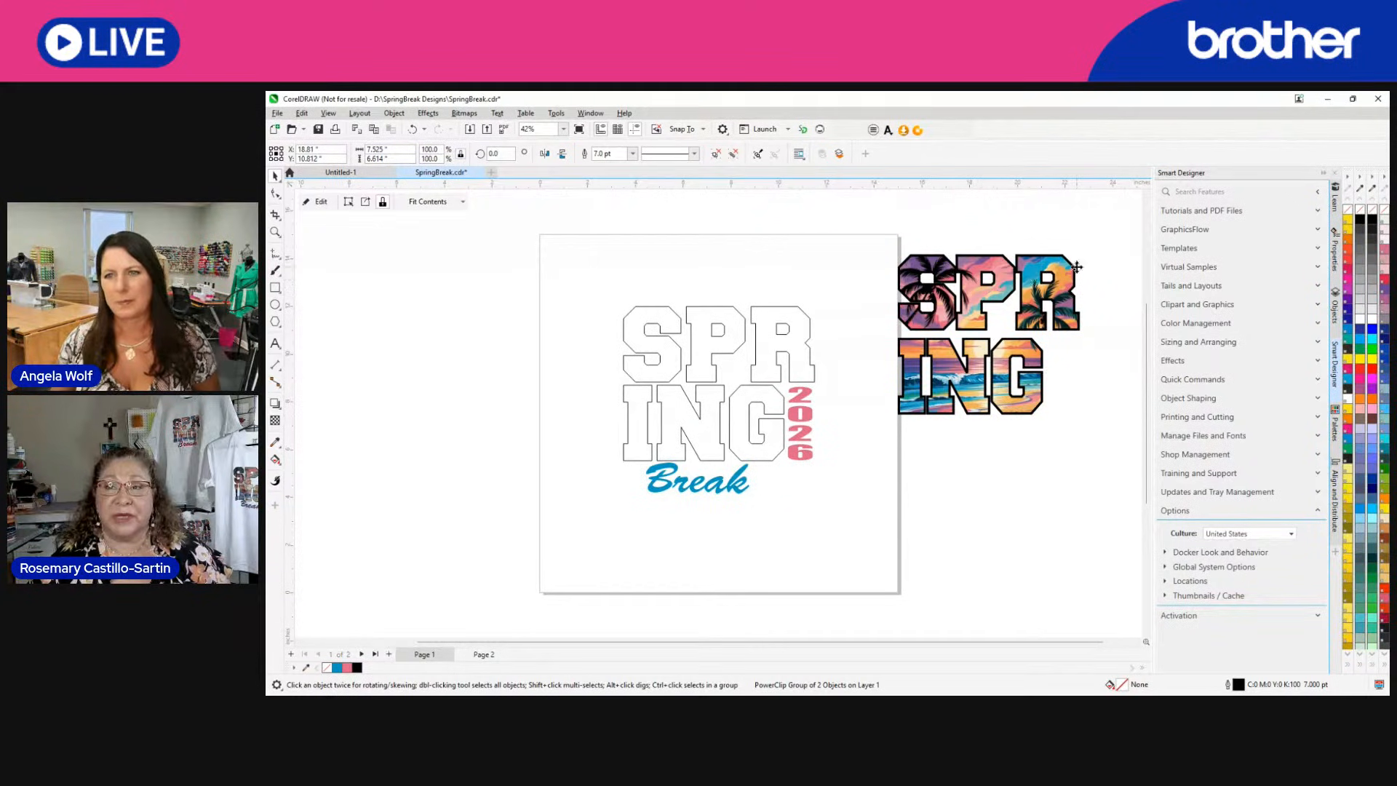
Sample a purple, a teal and an orange from the image-filled letters with the Color Eyedropper and add each to the document palette.
scroll(1075, 266, up, 1)
scroll(1050, 298, up, 3)
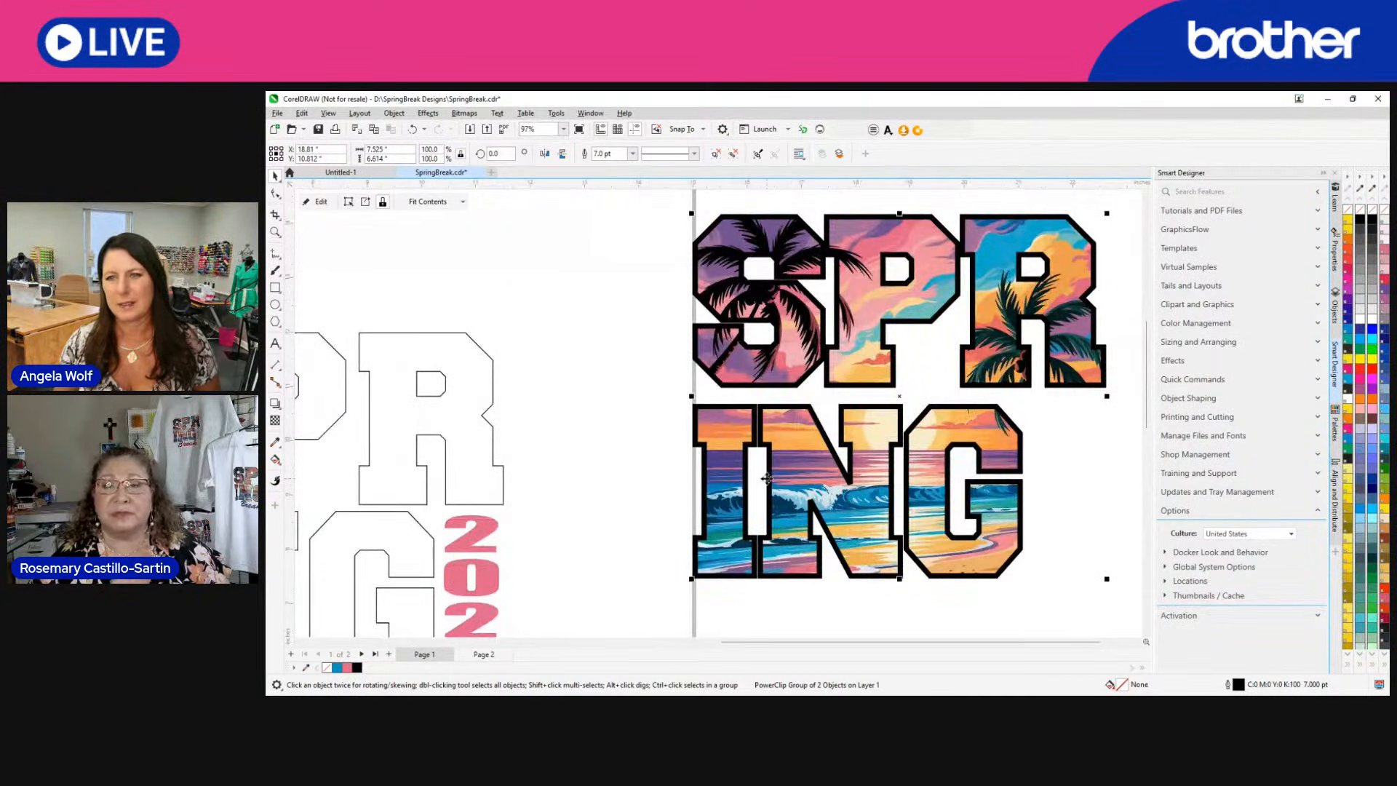
click(632, 303)
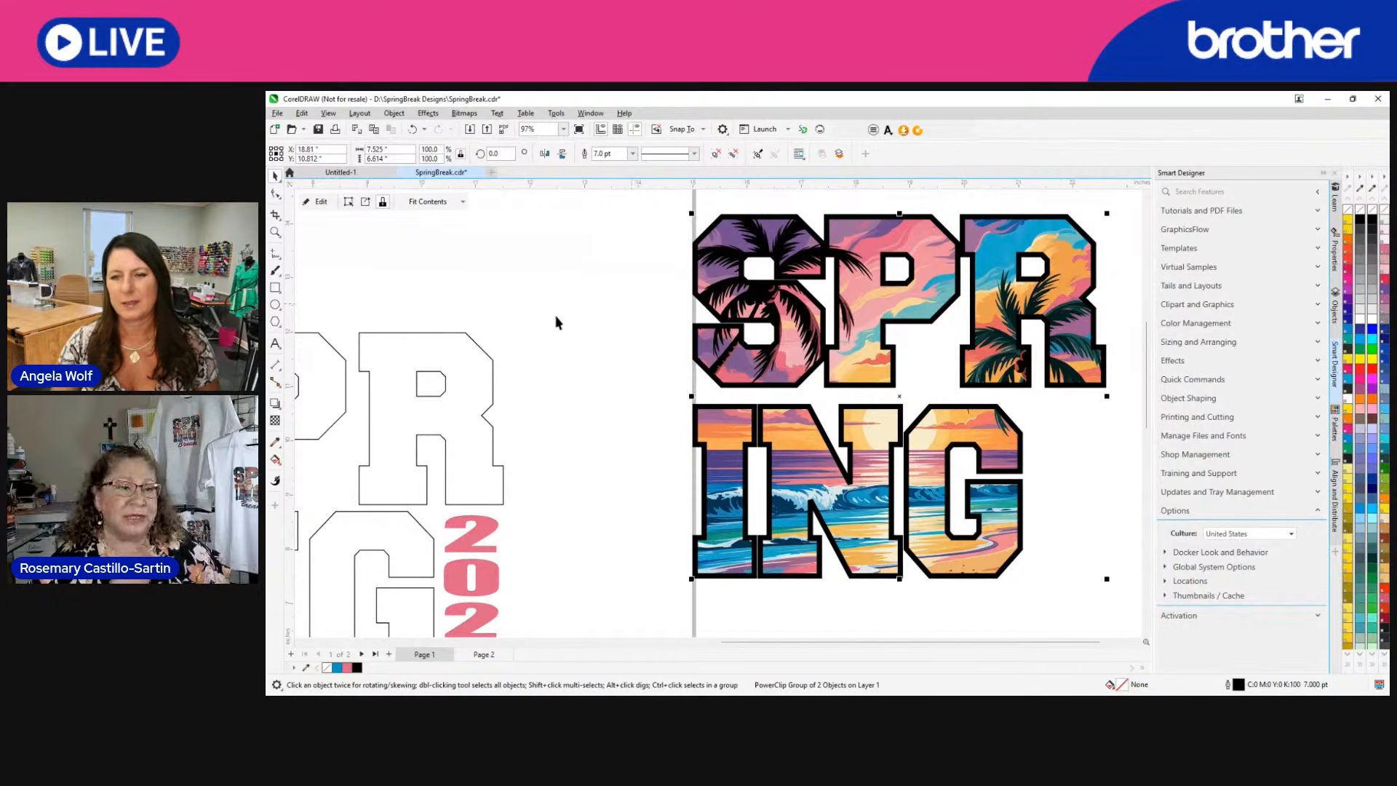
click(275, 444)
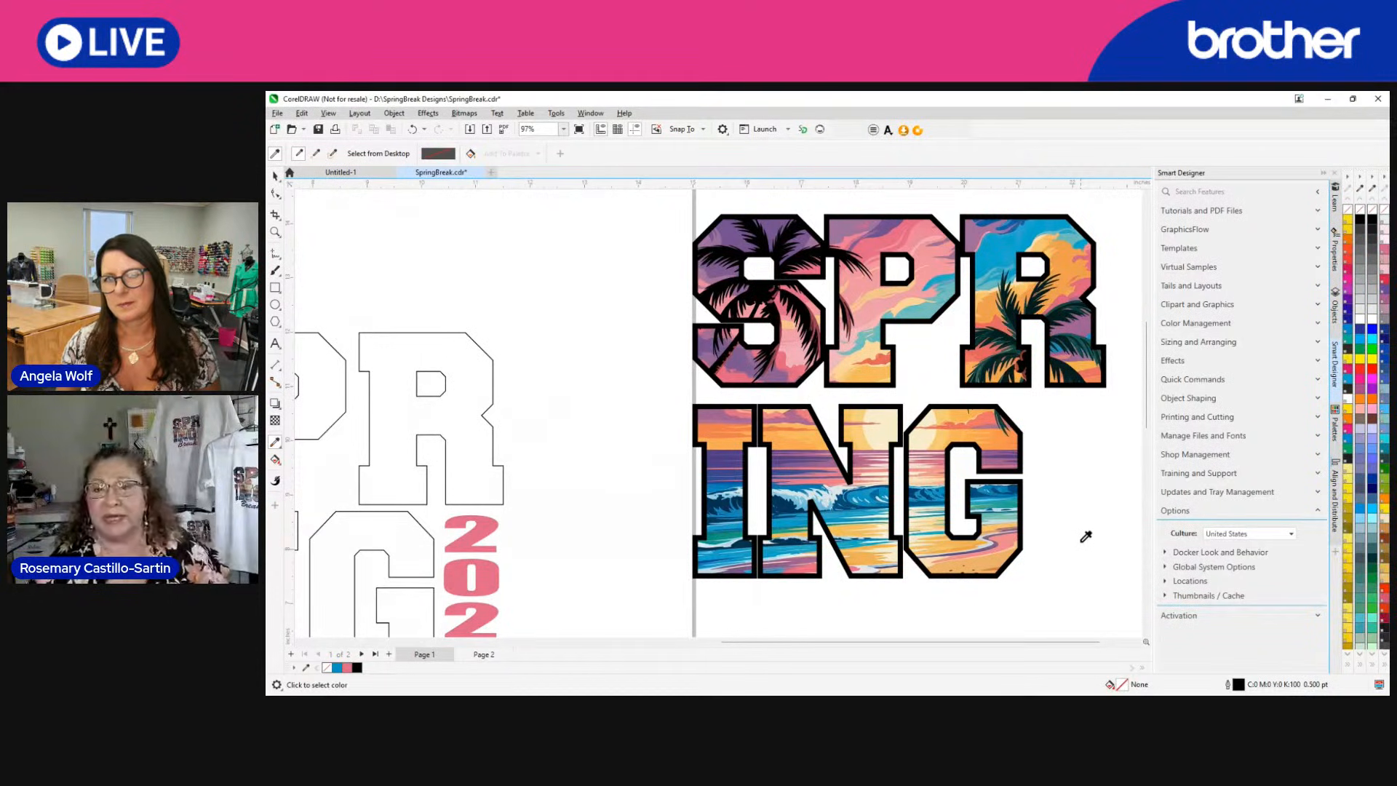
click(899, 216)
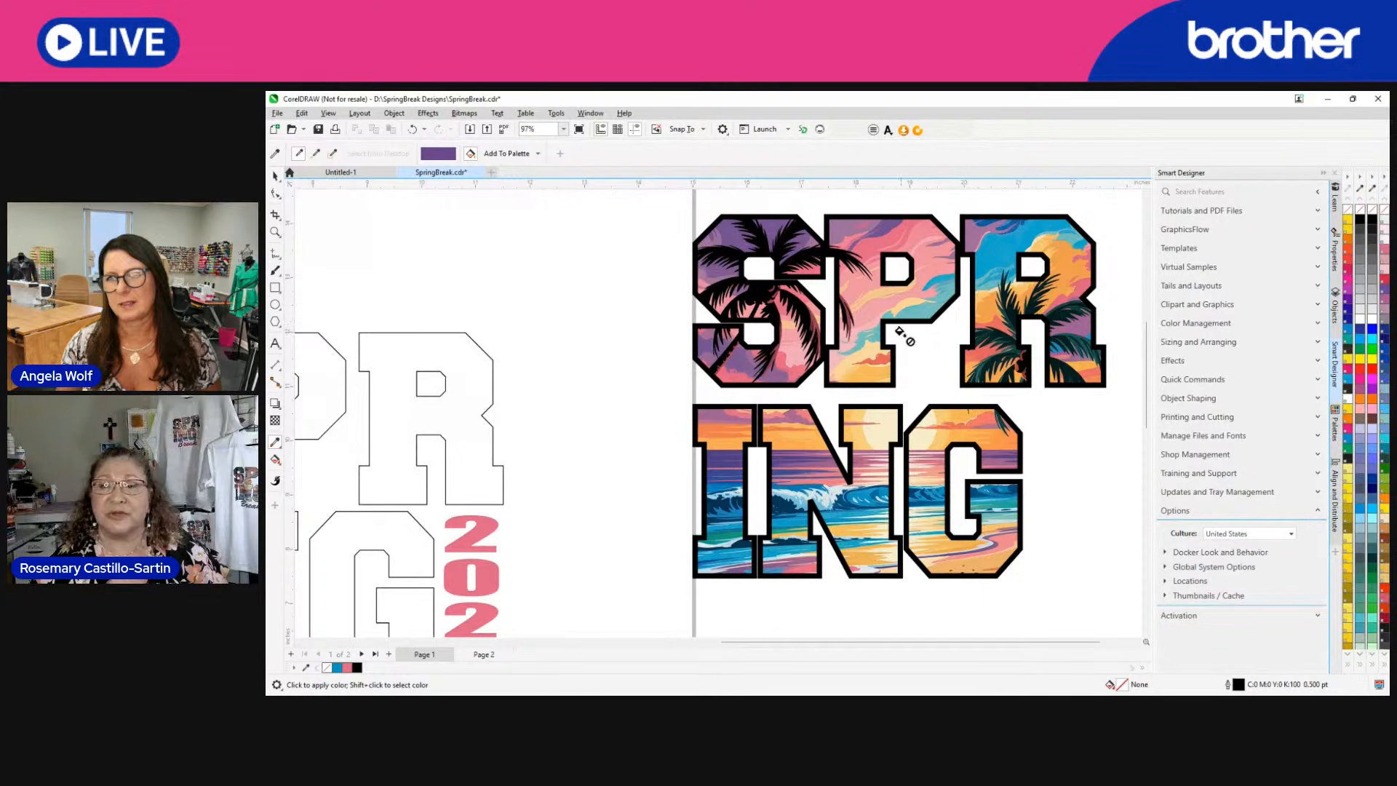
click(508, 157)
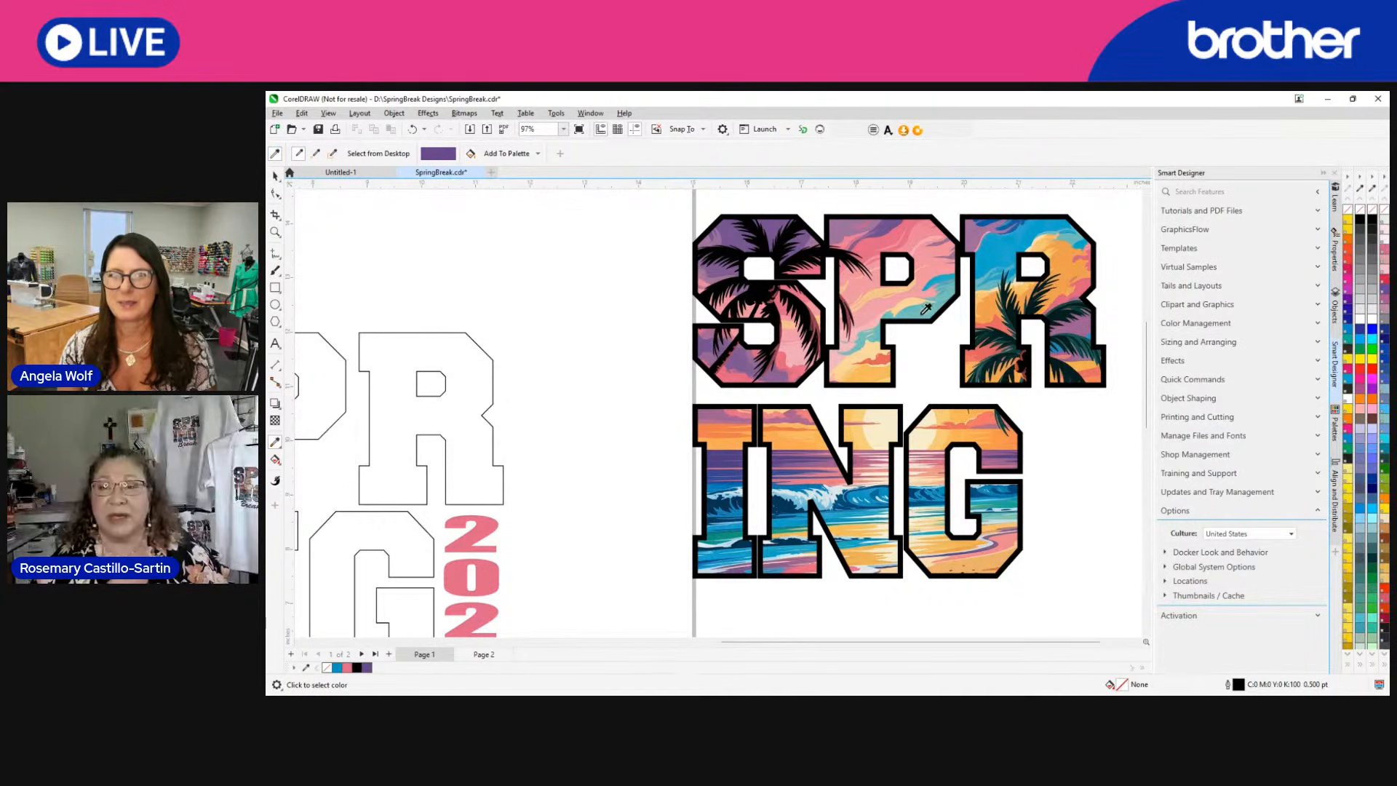
click(498, 155)
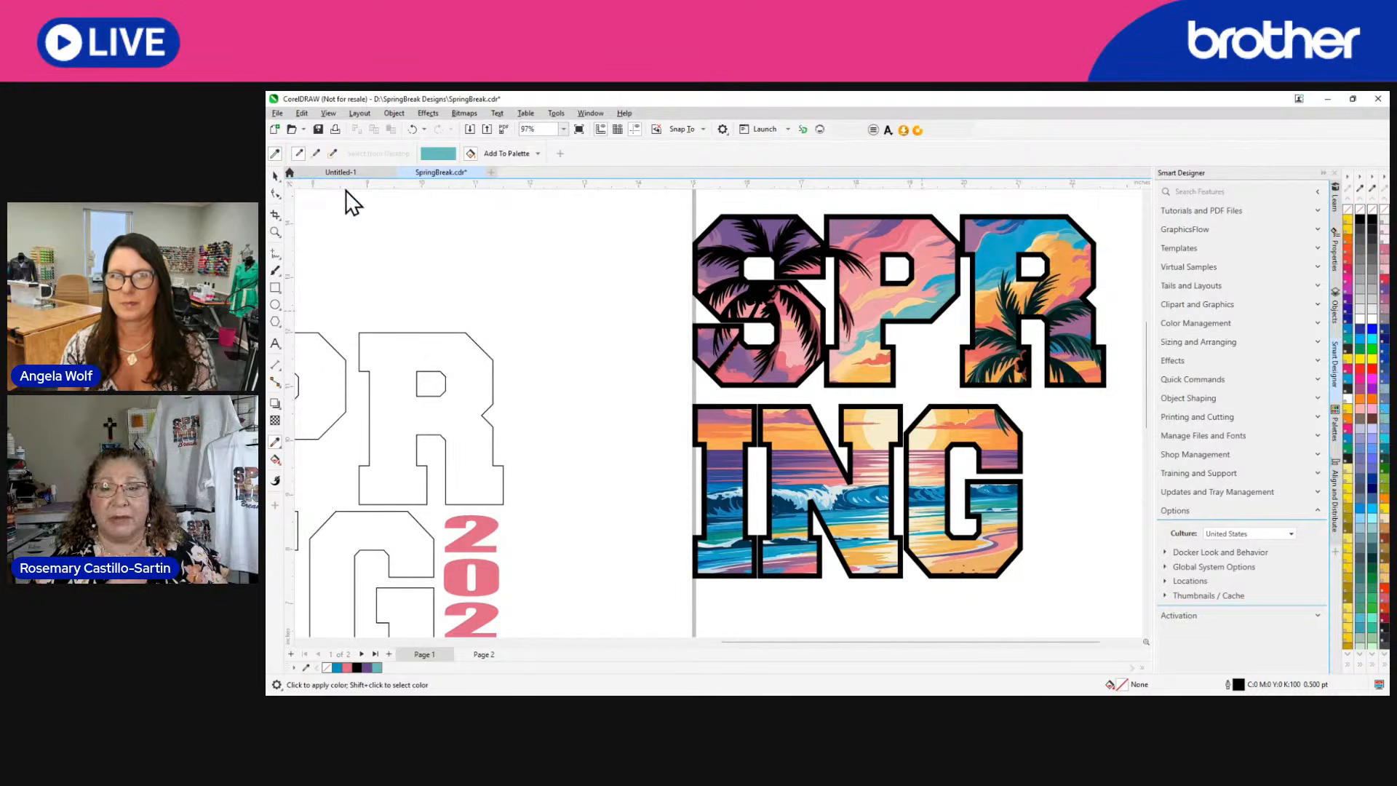
click(791, 439)
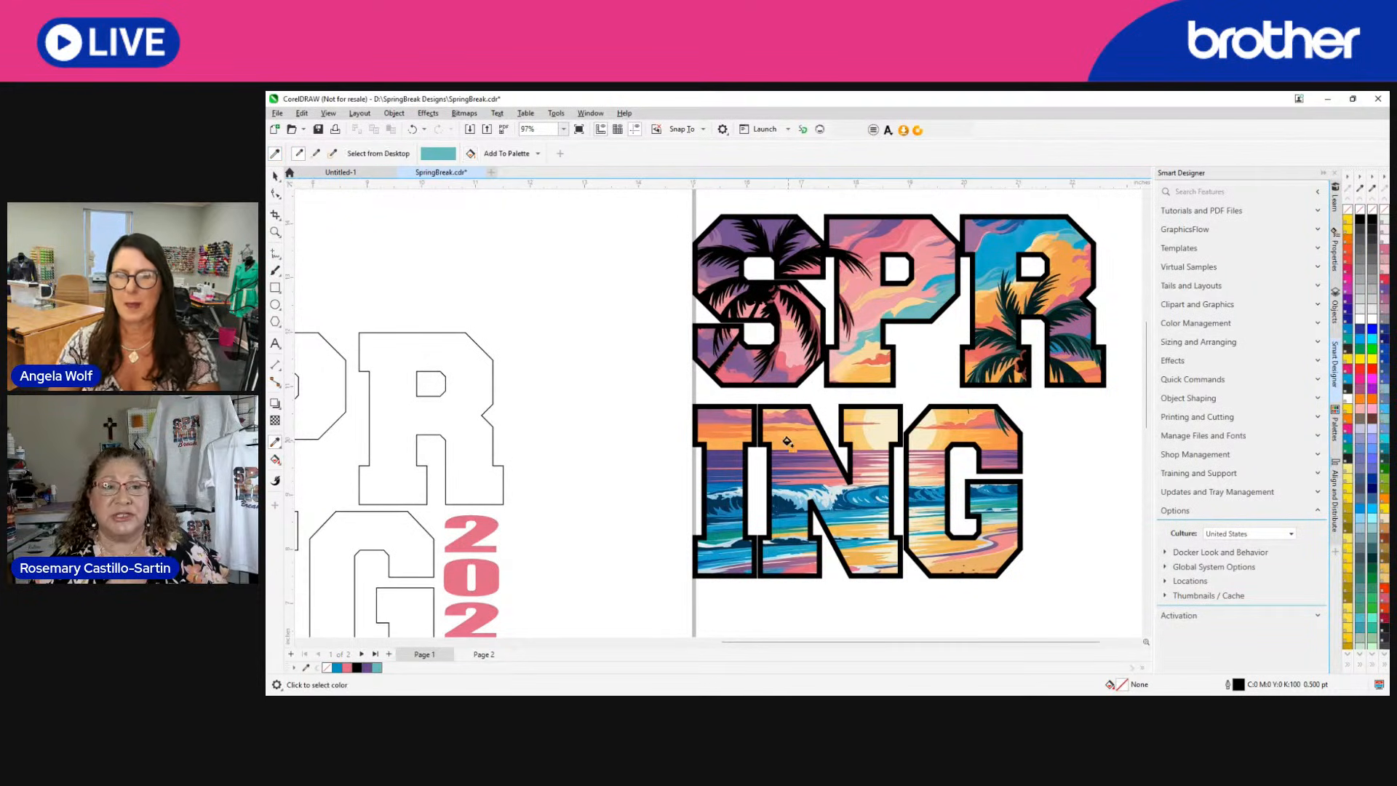
click(508, 156)
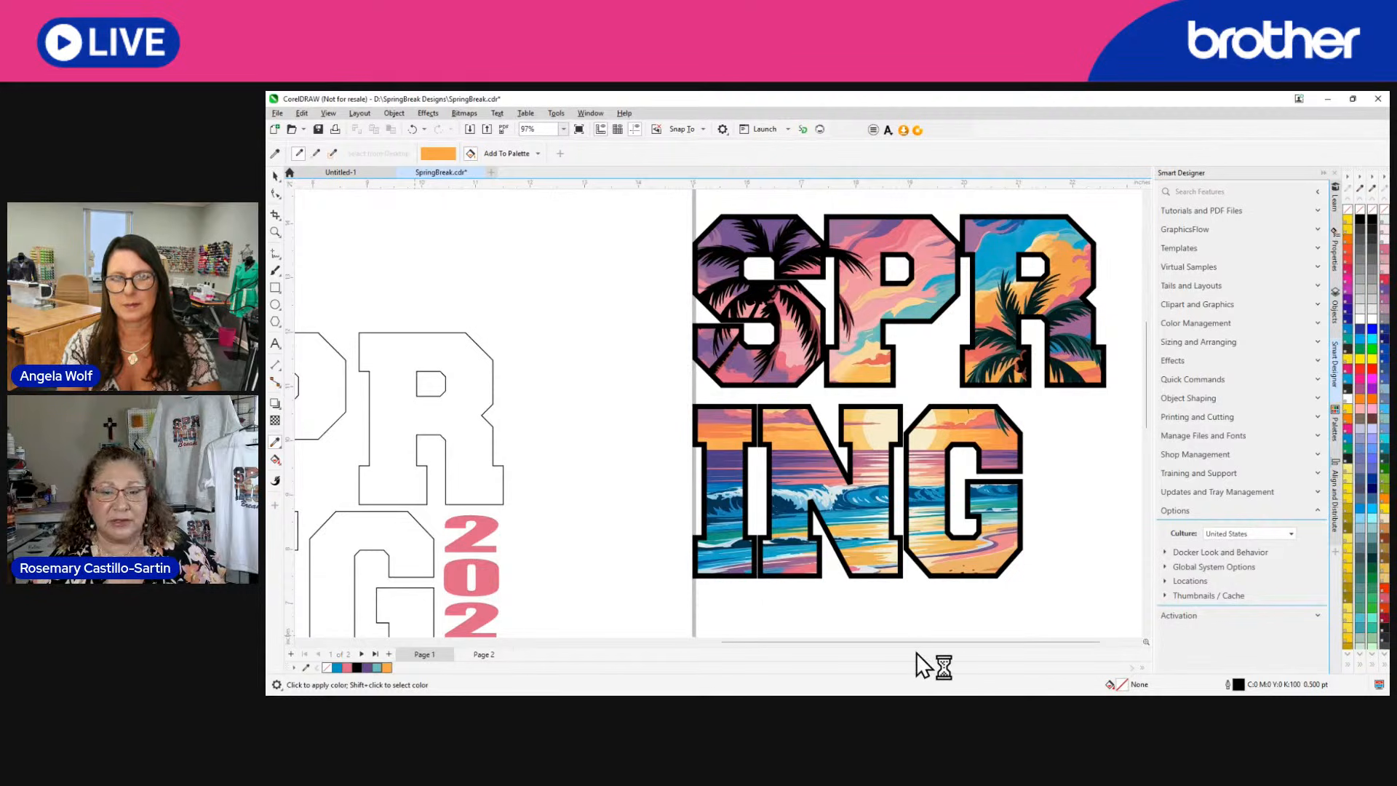
click(274, 177)
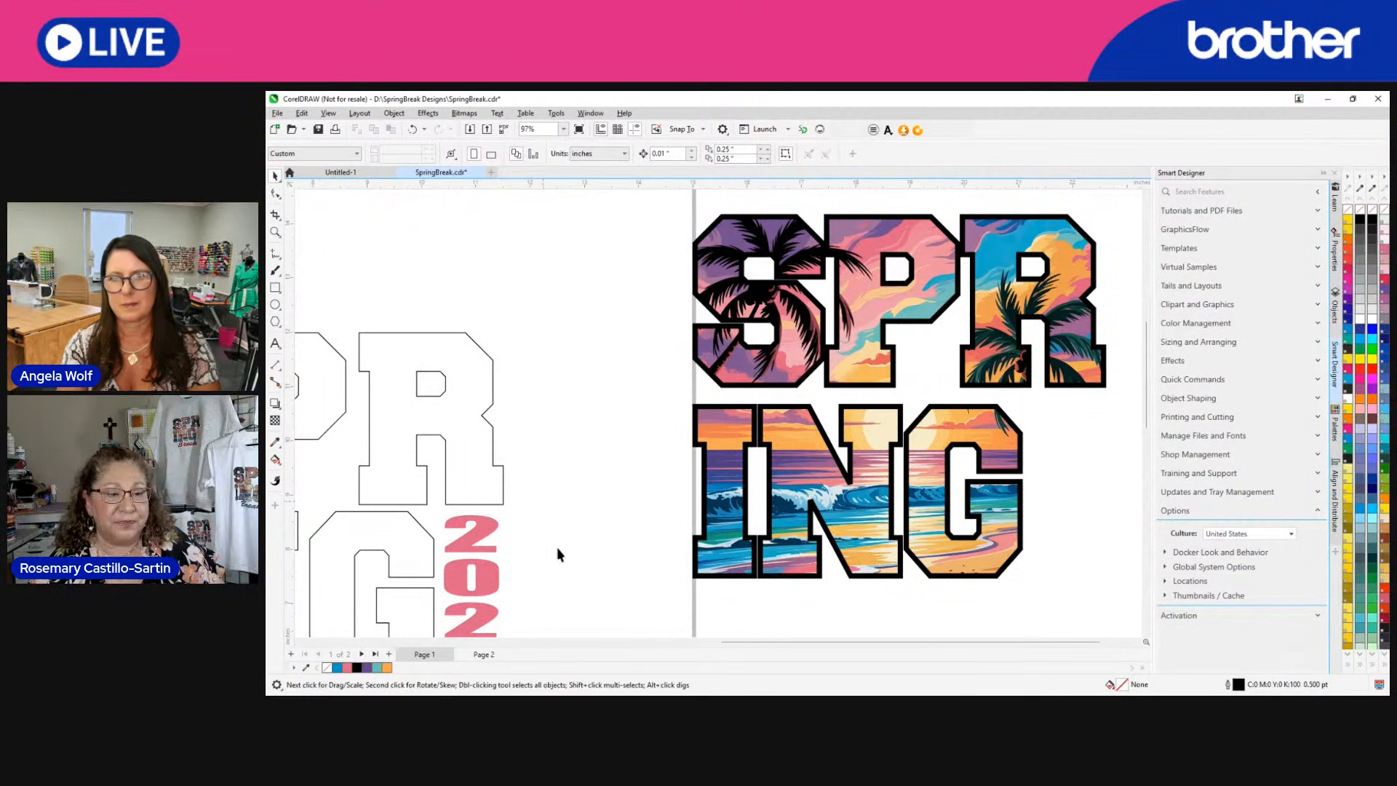
Recolor the outline of the image-filled SPR/ING group beside the page with the sampled purple from the document palette.
click(366, 668)
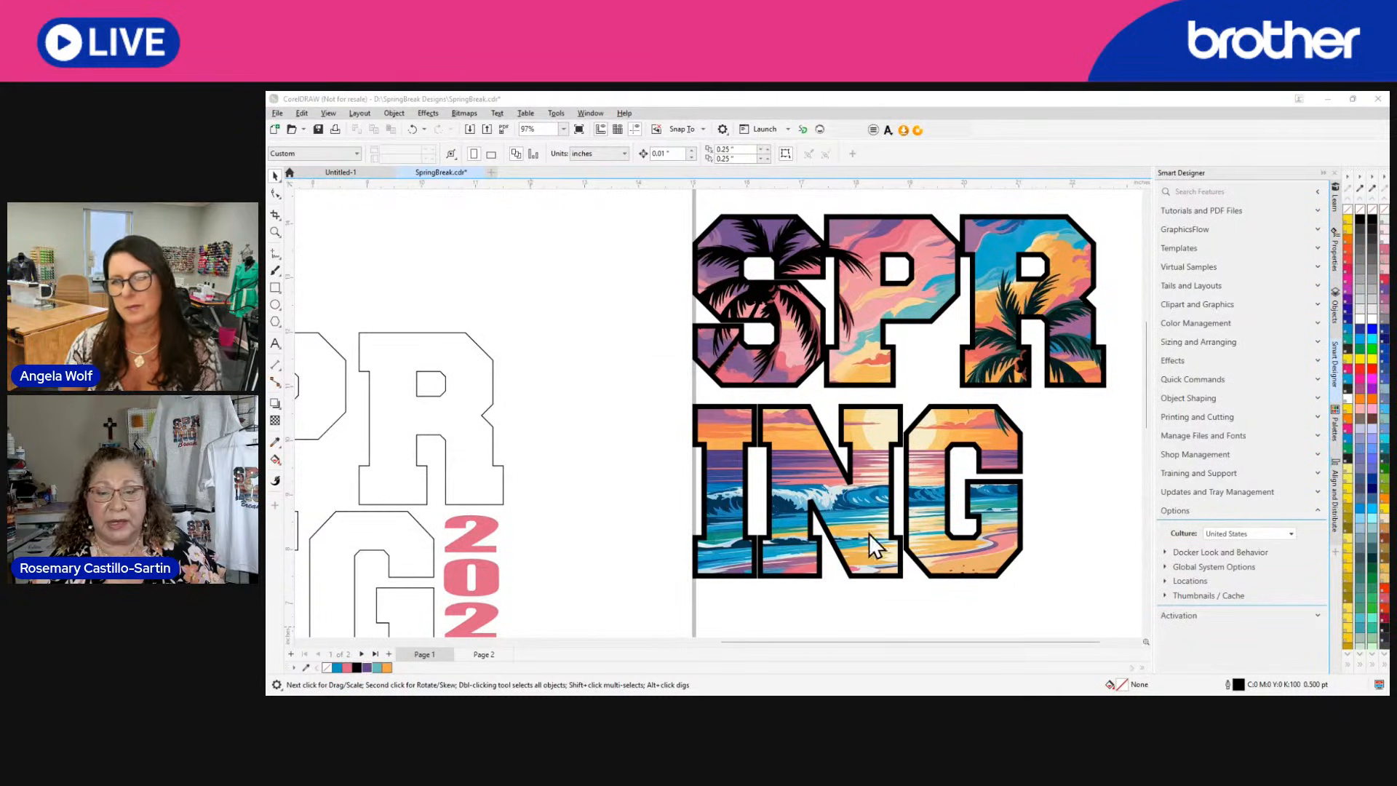
click(847, 480)
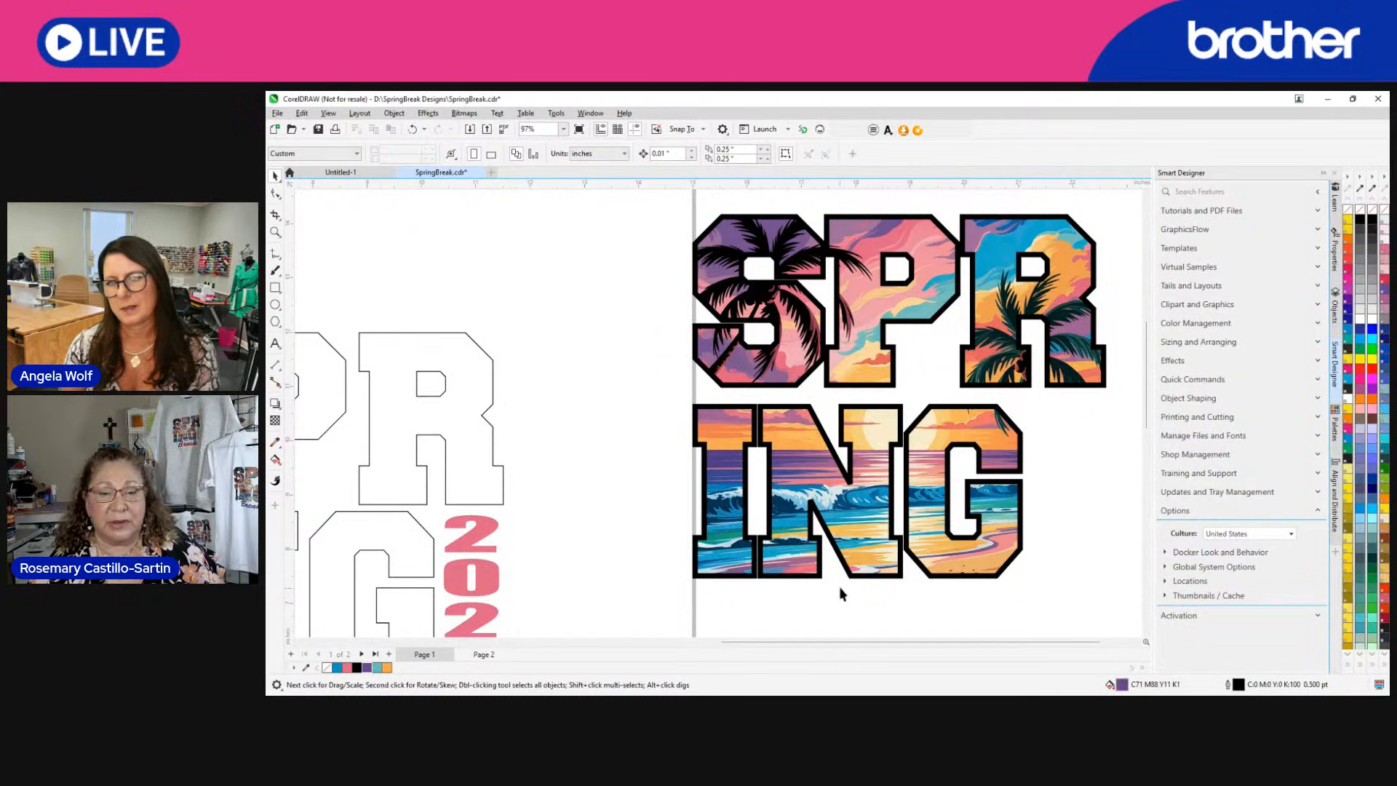
click(872, 578)
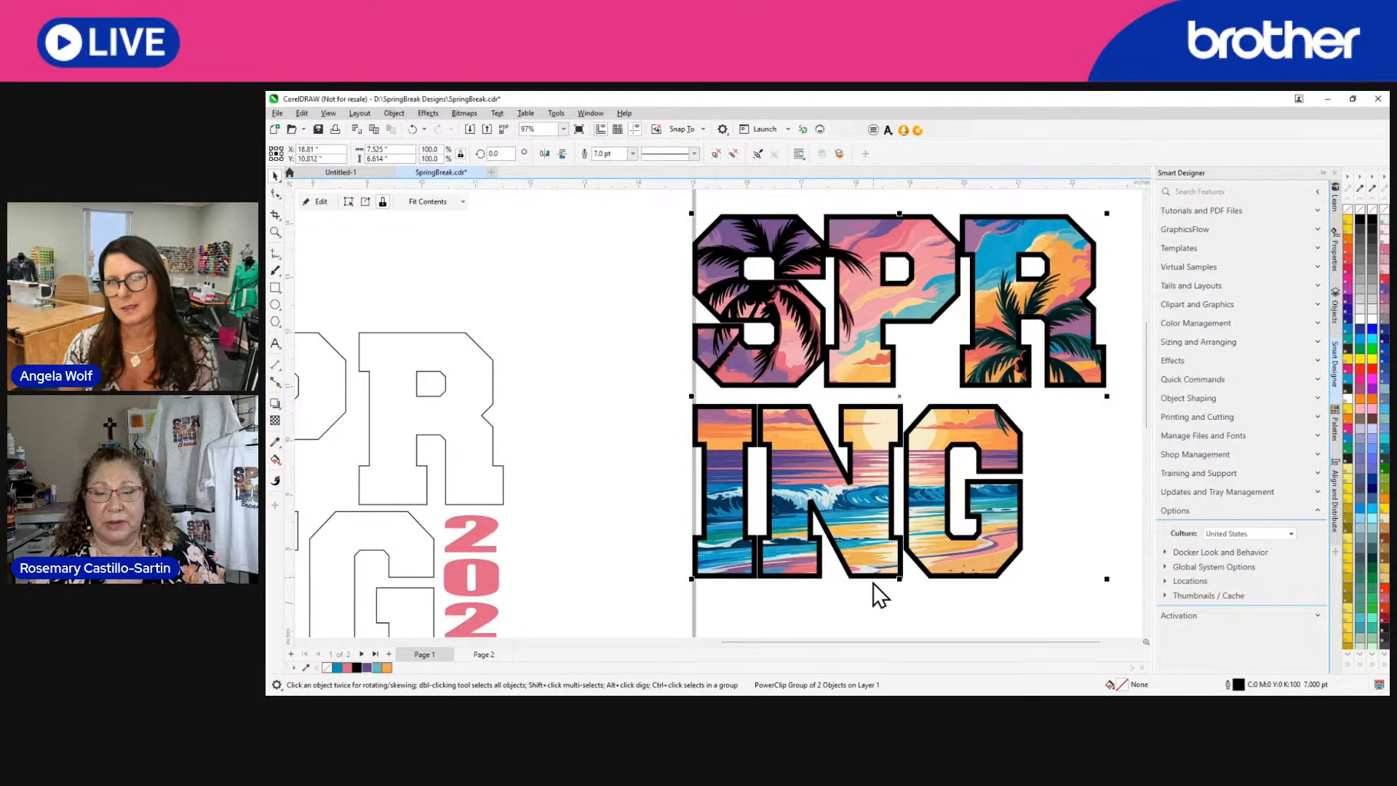
double_click(858, 582)
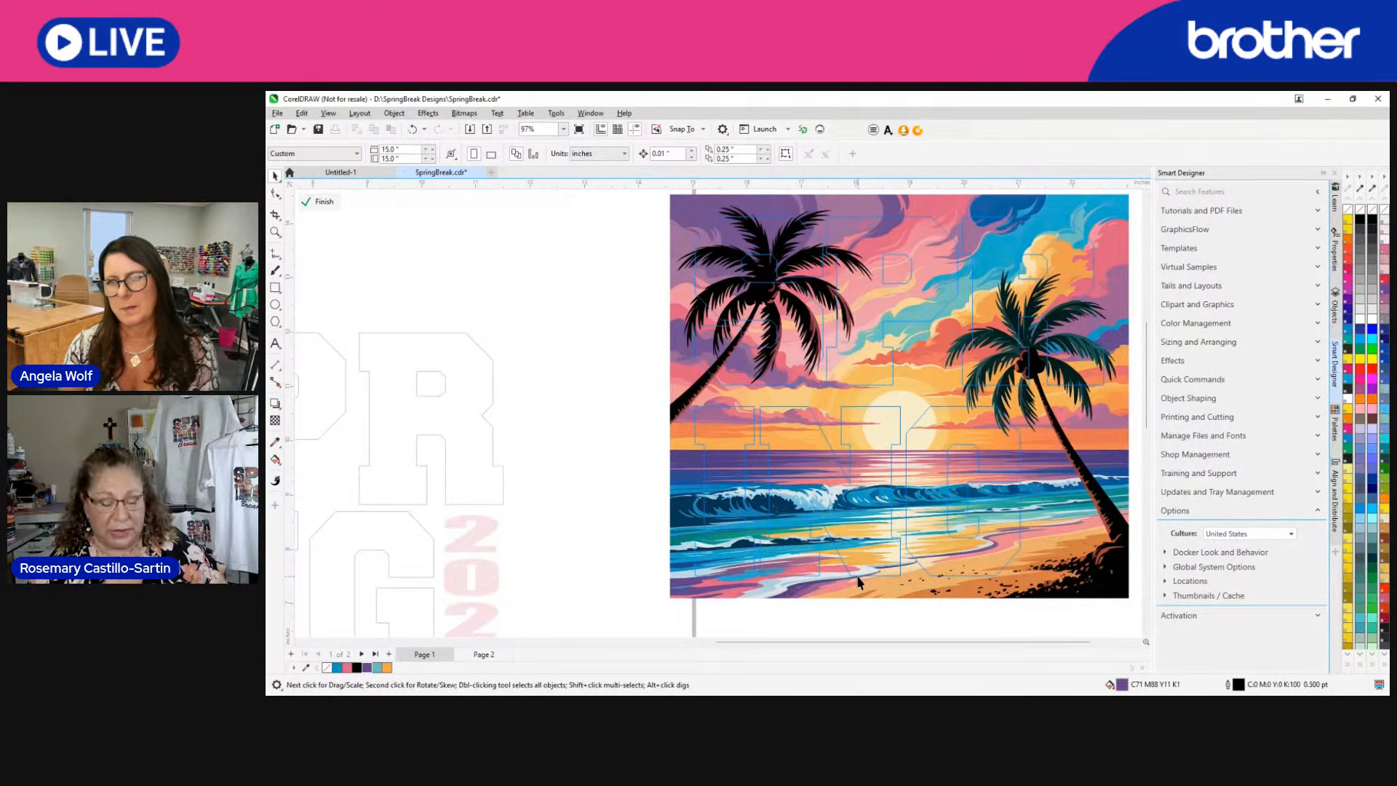
click(319, 202)
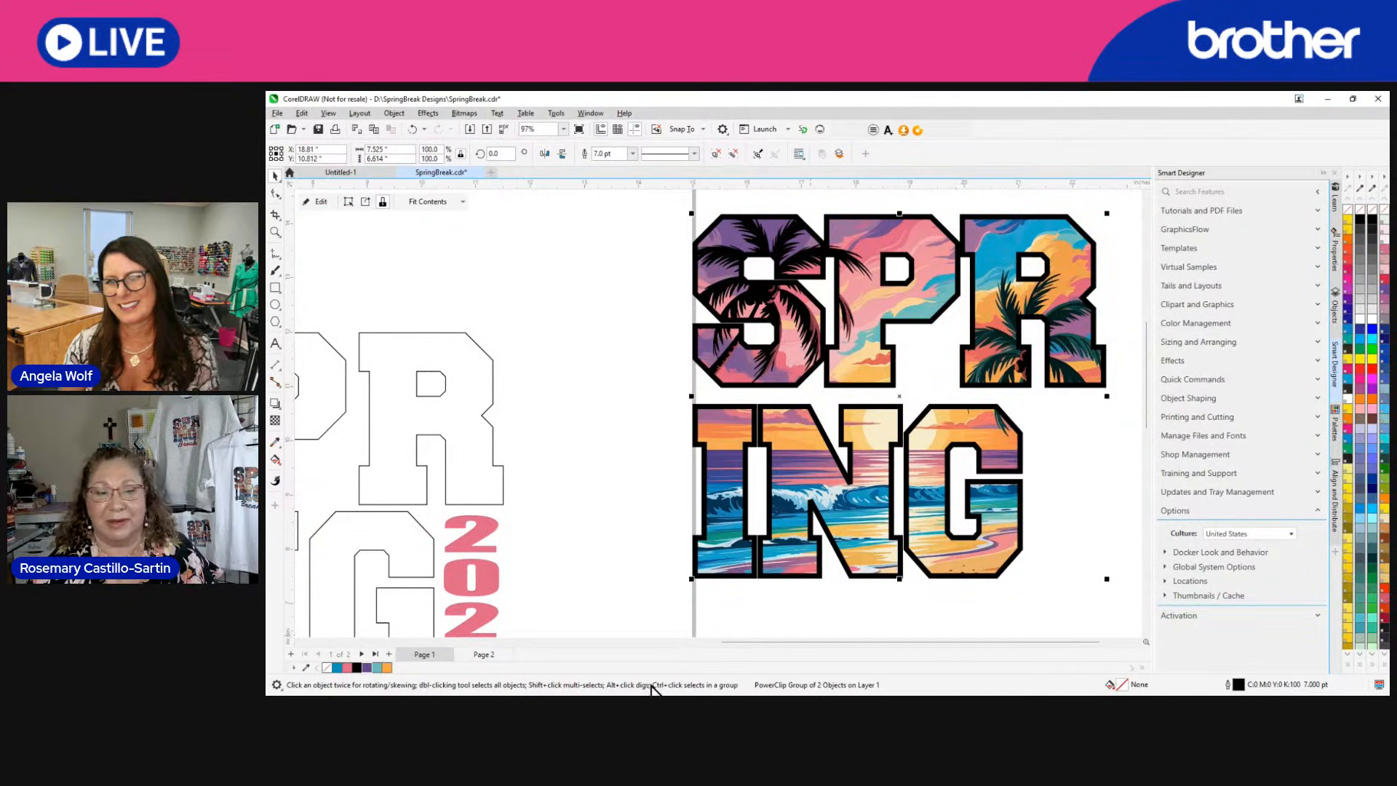
right_click(364, 670)
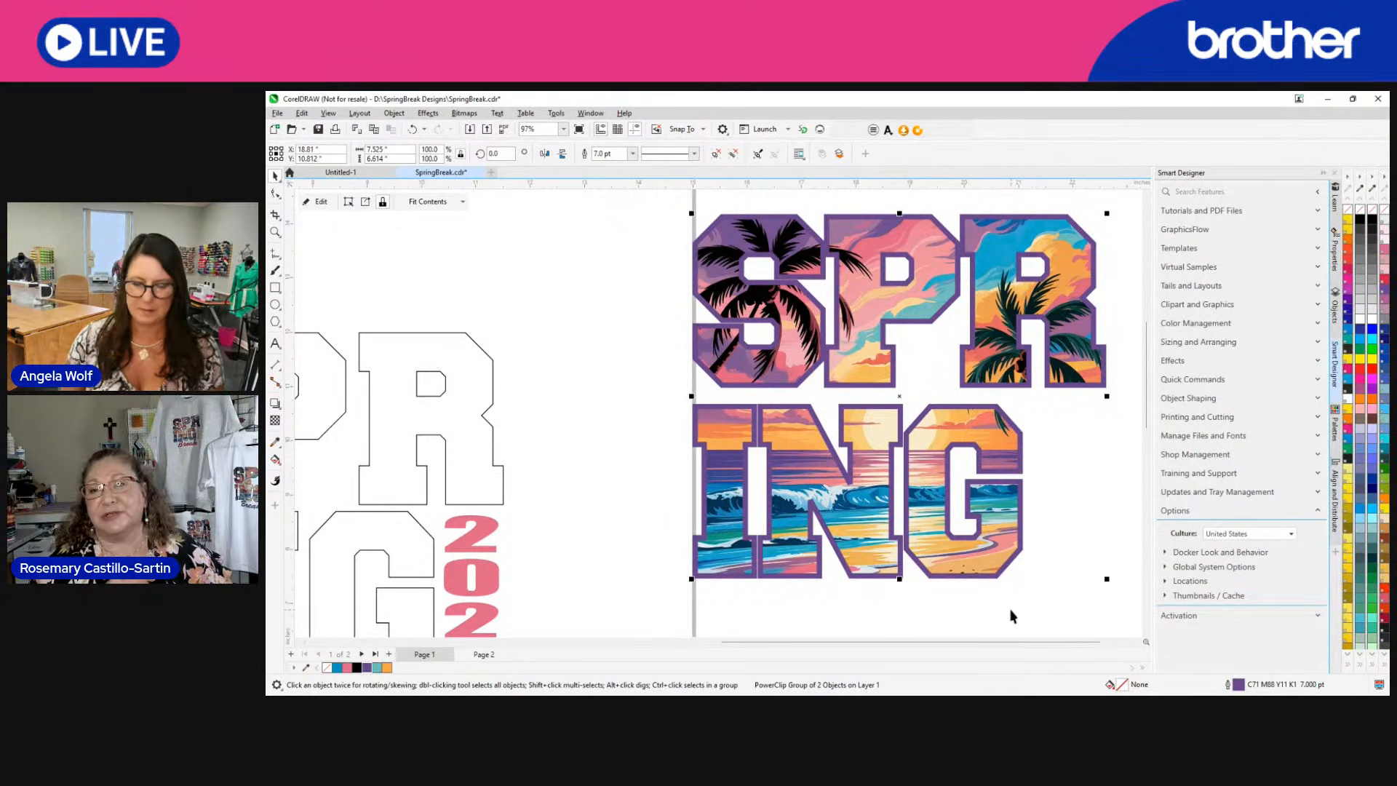
click(818, 607)
Open page 2 and examine the finished Spring Break 2026 design as a whole.
scroll(827, 601, down, 1)
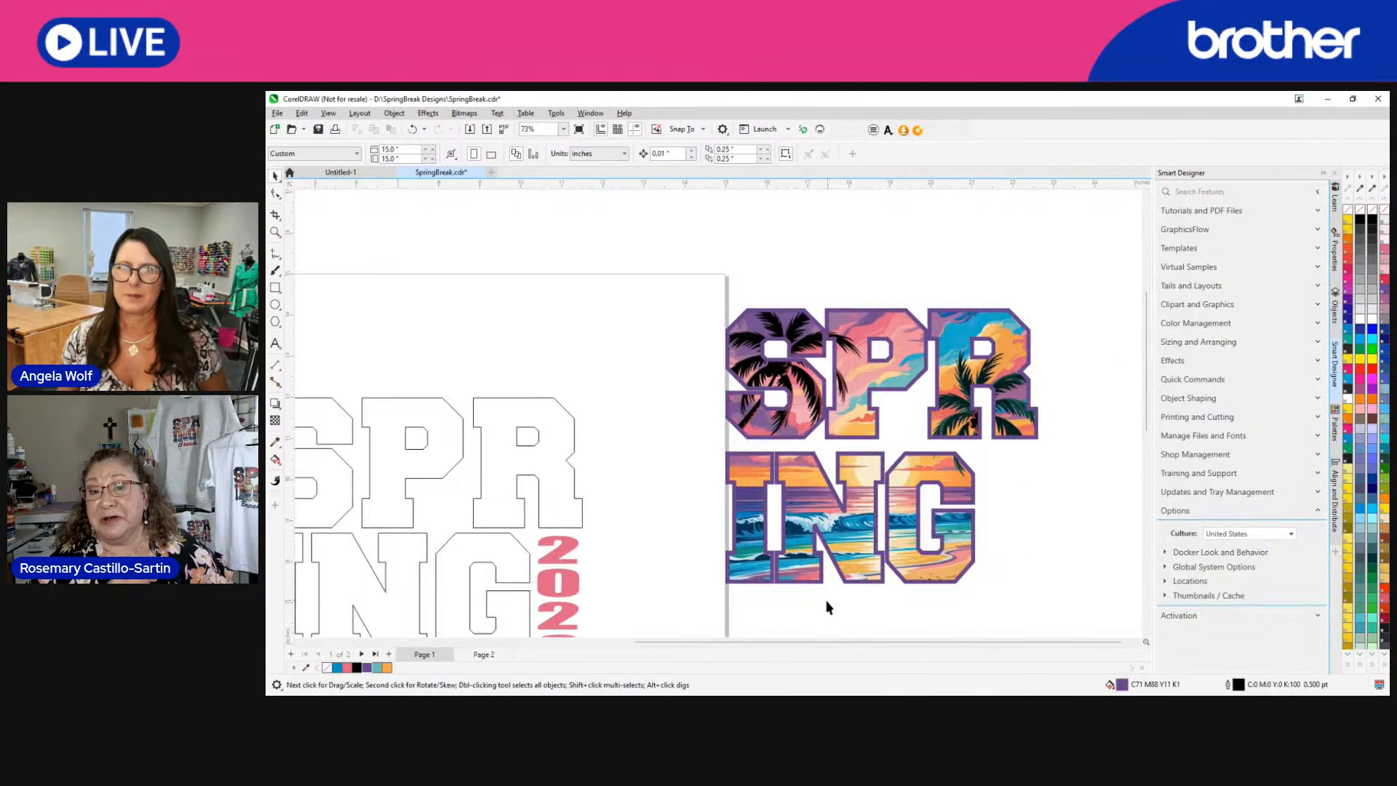
scroll(827, 604, down, 2)
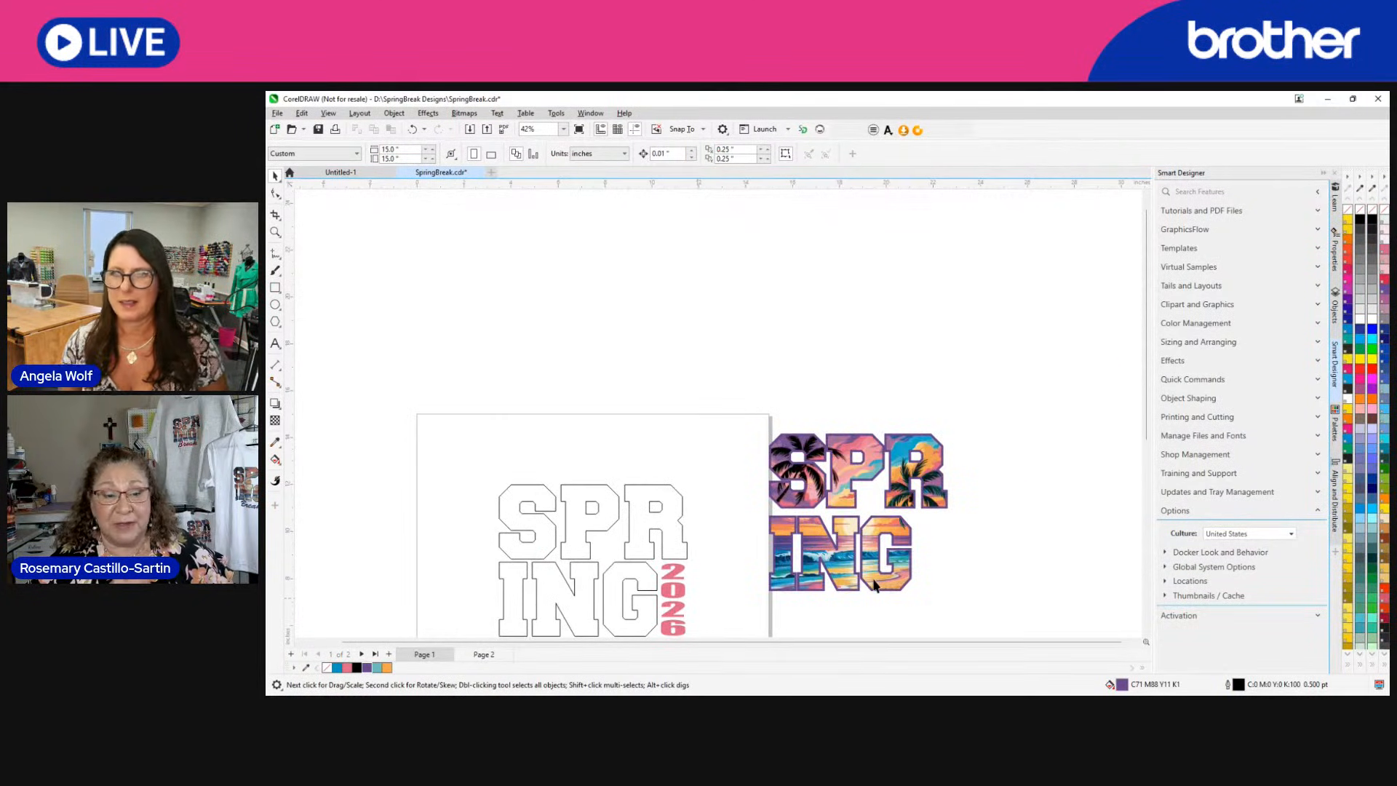
click(483, 655)
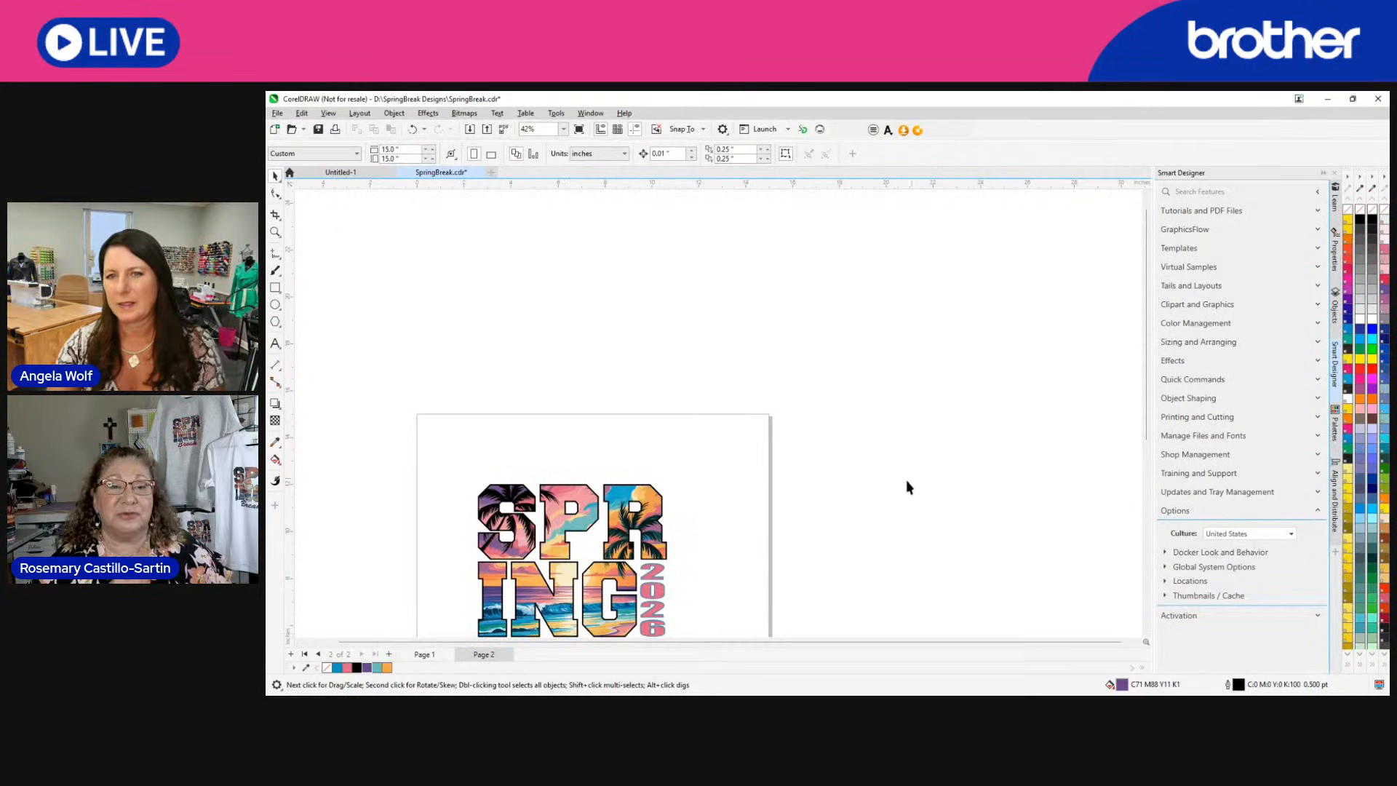
scroll(885, 499, down, 2)
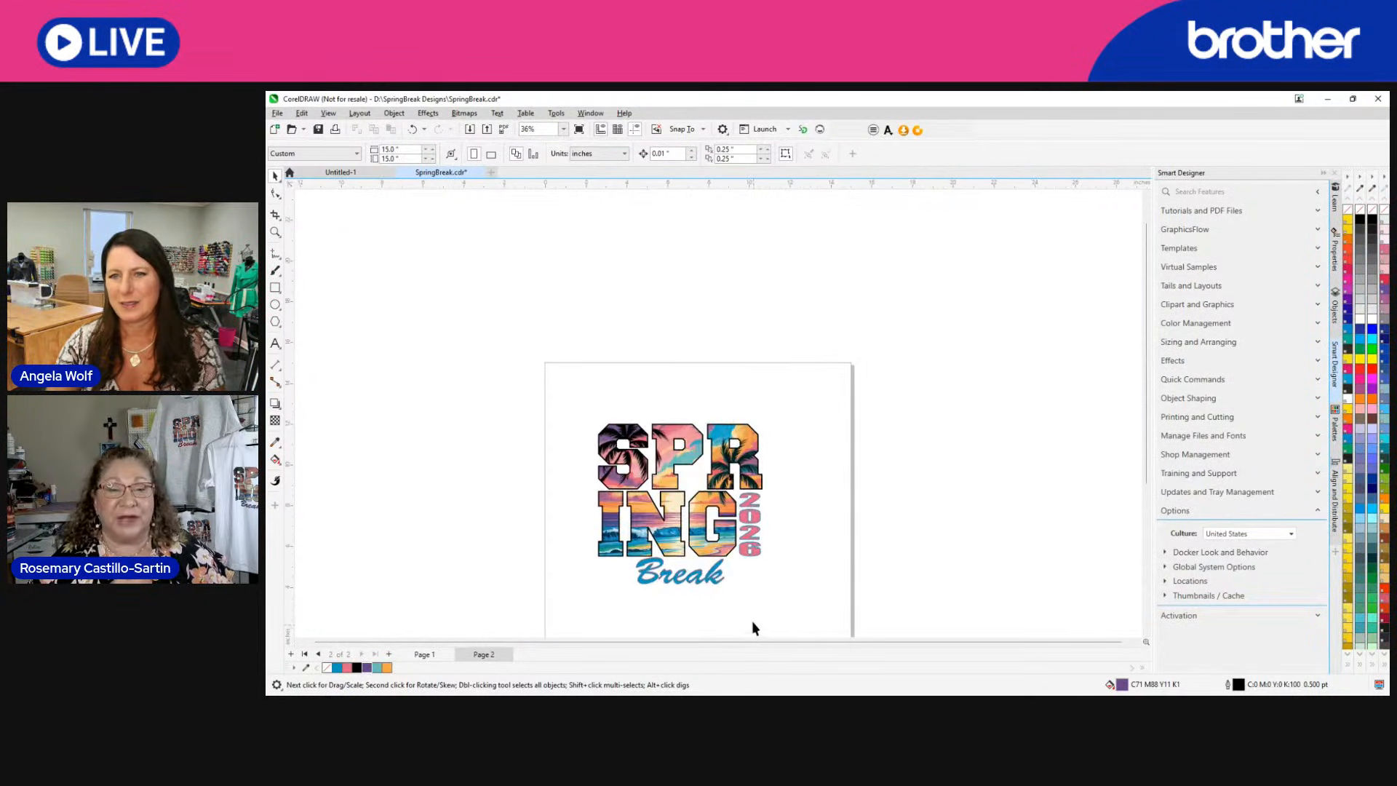
scroll(767, 579, up, 2)
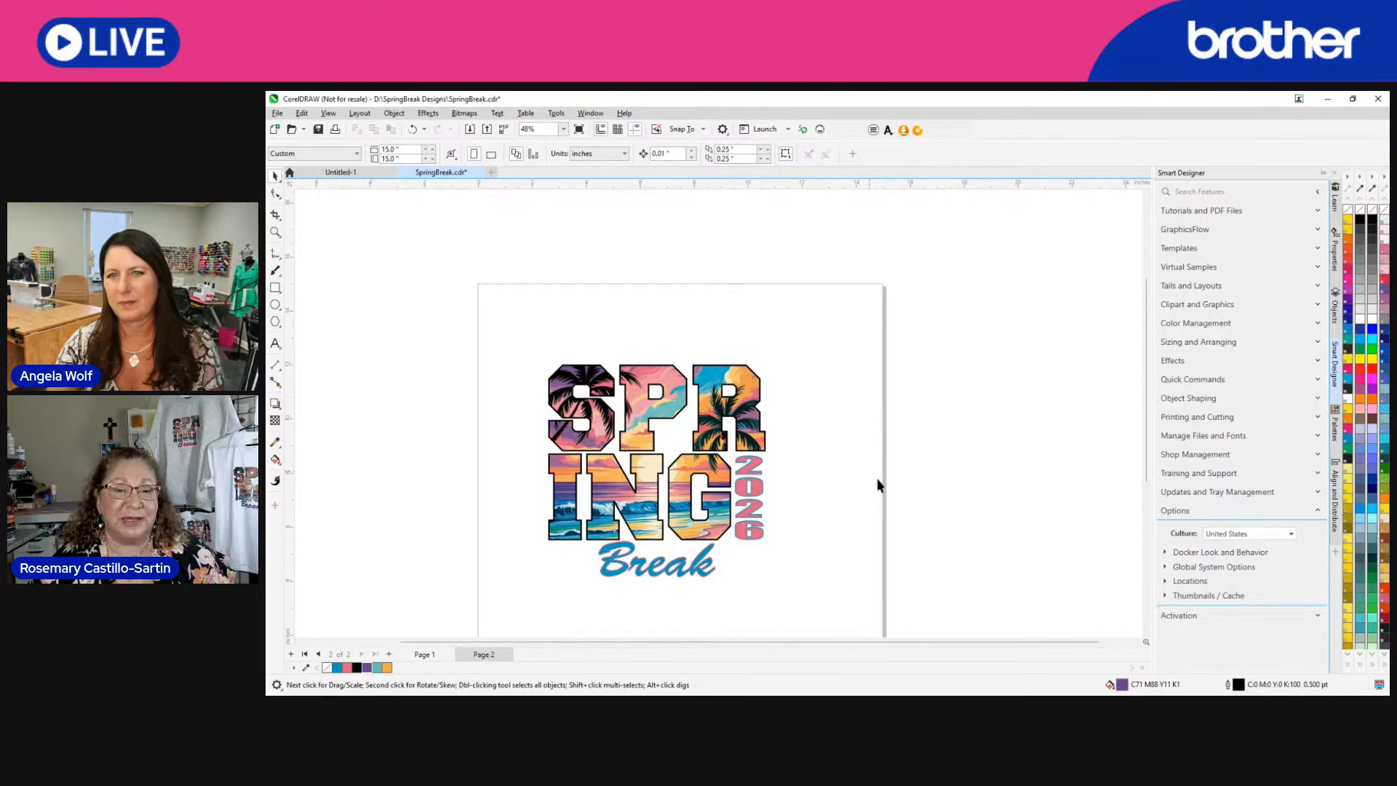